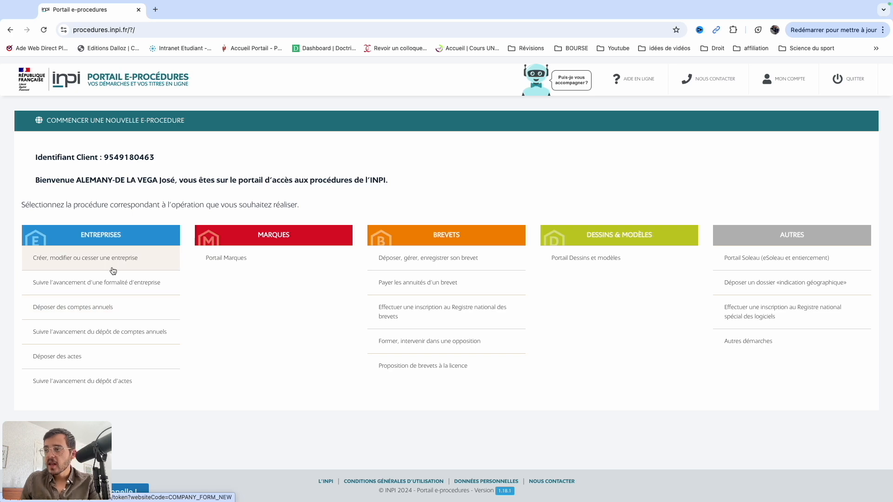
Open the company creation, modification or cessation procedure and look through the formalities and drafts sections of the Guichet unique page.
click(111, 263)
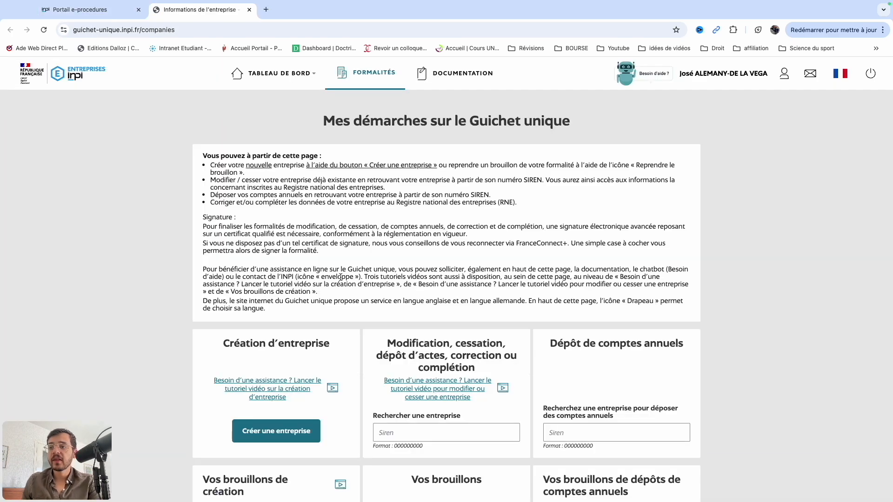
scroll(341, 280, down, 3)
scroll(342, 280, down, 1)
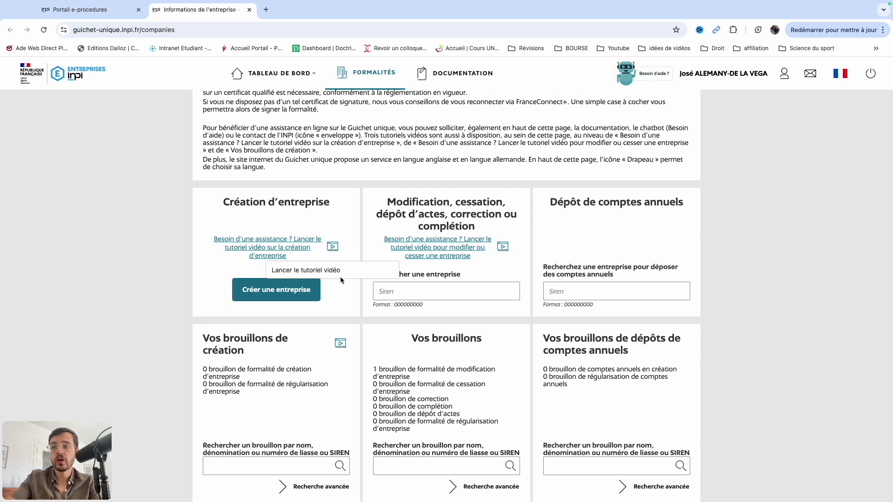
scroll(295, 268, down, 4)
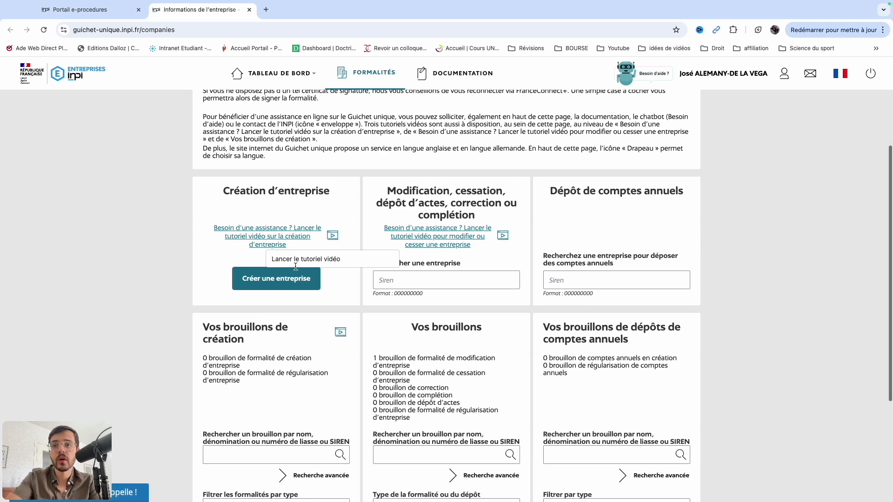
scroll(295, 266, down, 2)
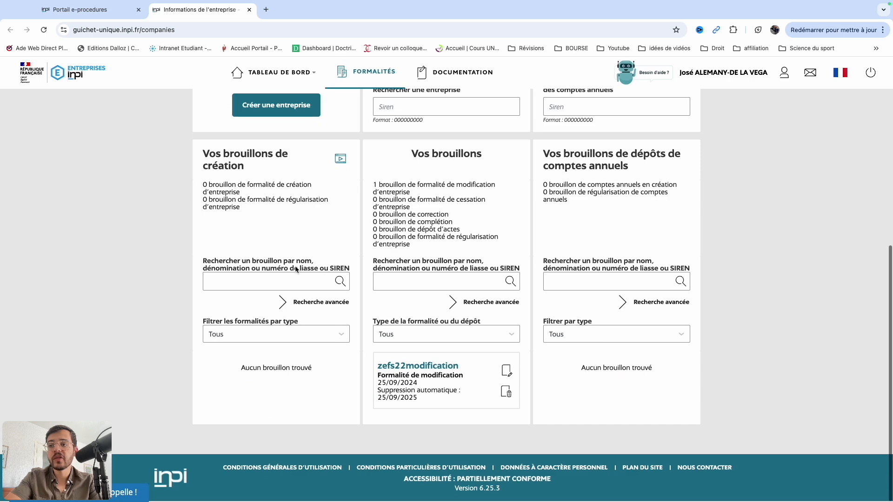
scroll(295, 269, up, 2)
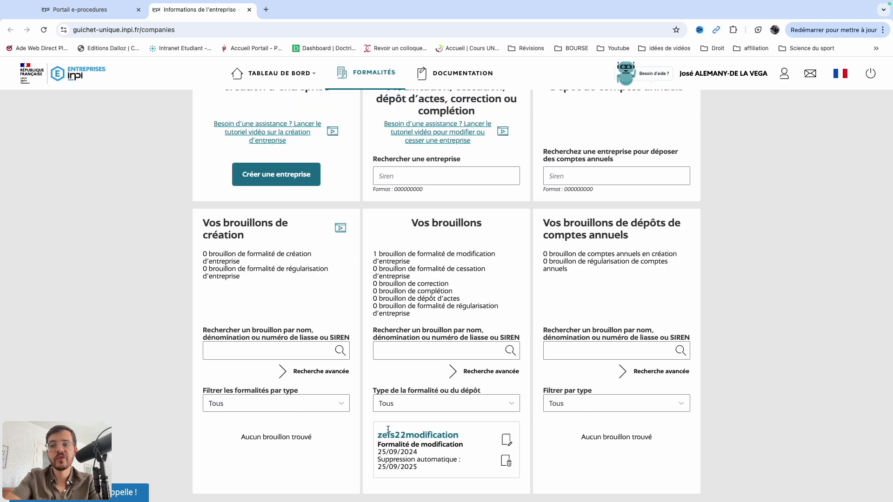
scroll(325, 409, up, 10)
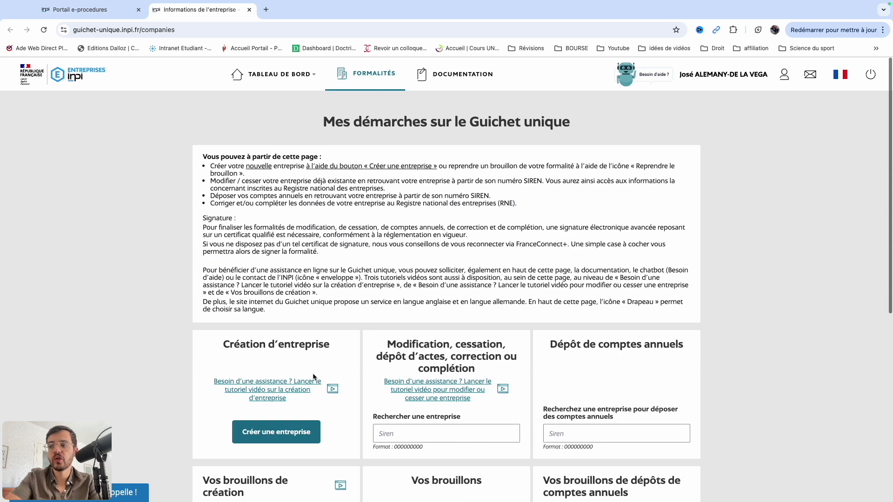
scroll(292, 389, down, 1)
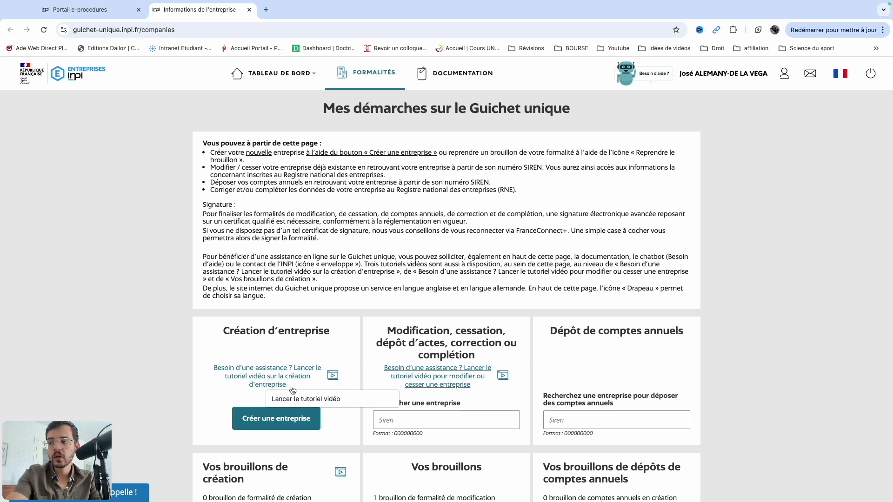
Start a new company creation and set the form of the company to Personne morale.
click(274, 418)
click(377, 219)
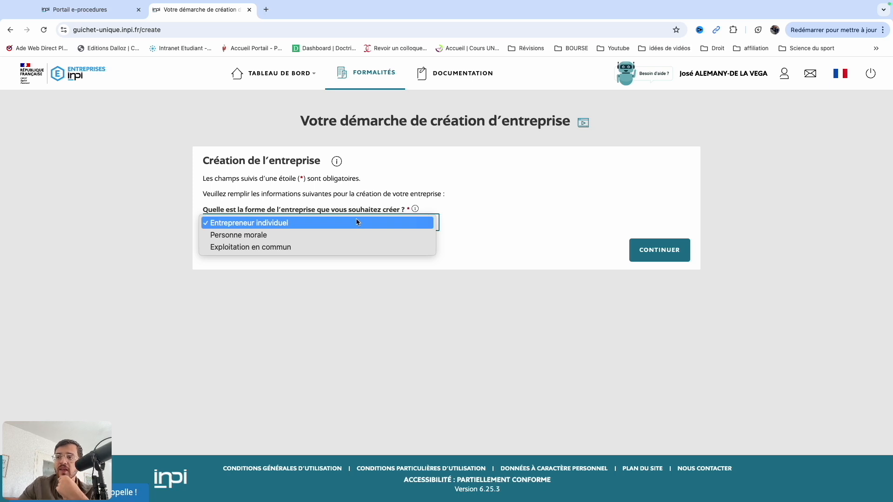
click(330, 234)
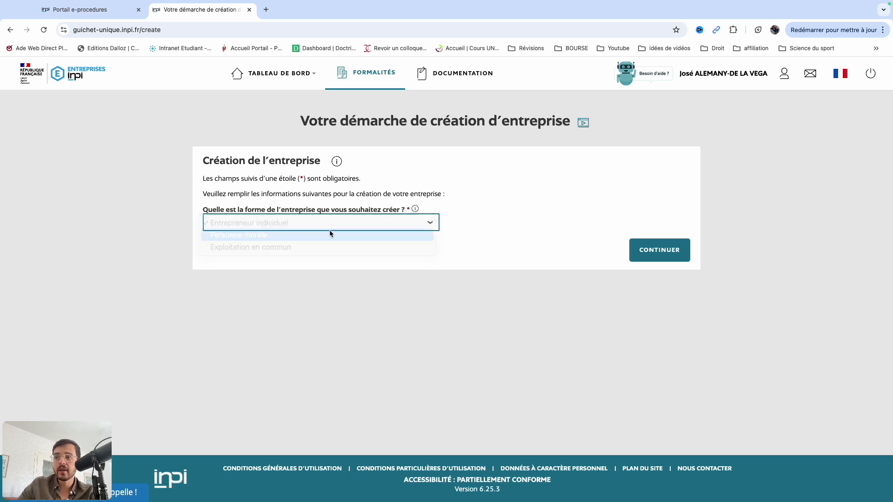
Set the legal form to Société unipersonnelle (associé unique), Société par actions simplifiée, then SASU, Société par actions simplifiée unipersonnelle.
click(339, 260)
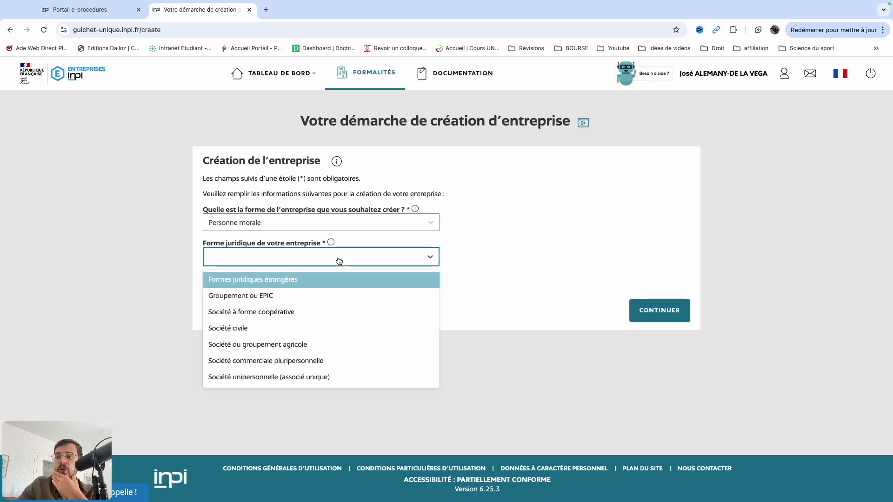
click(285, 383)
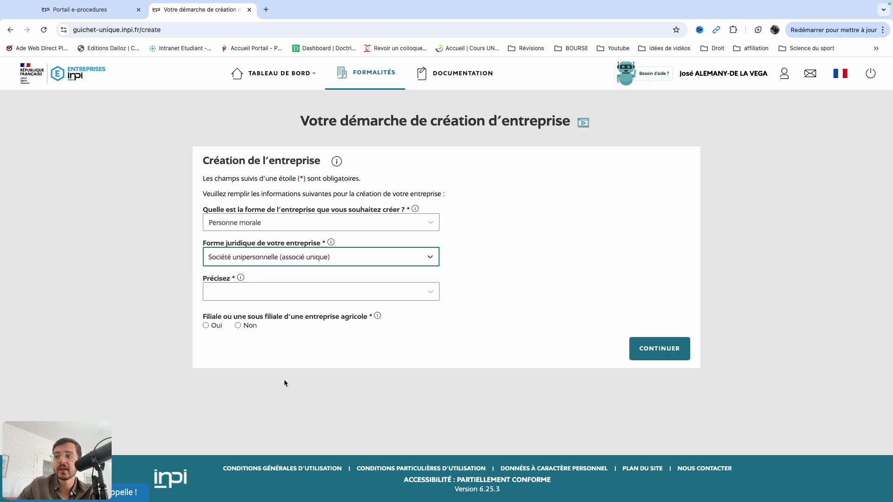
click(311, 296)
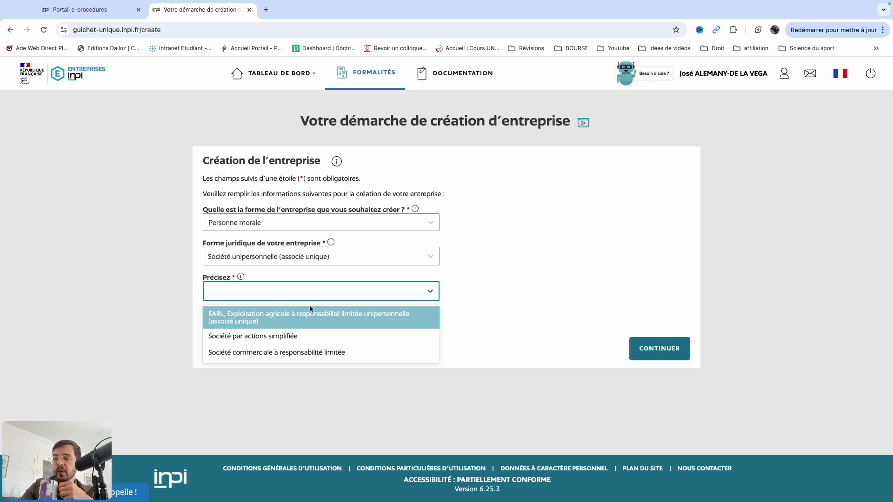
click(296, 338)
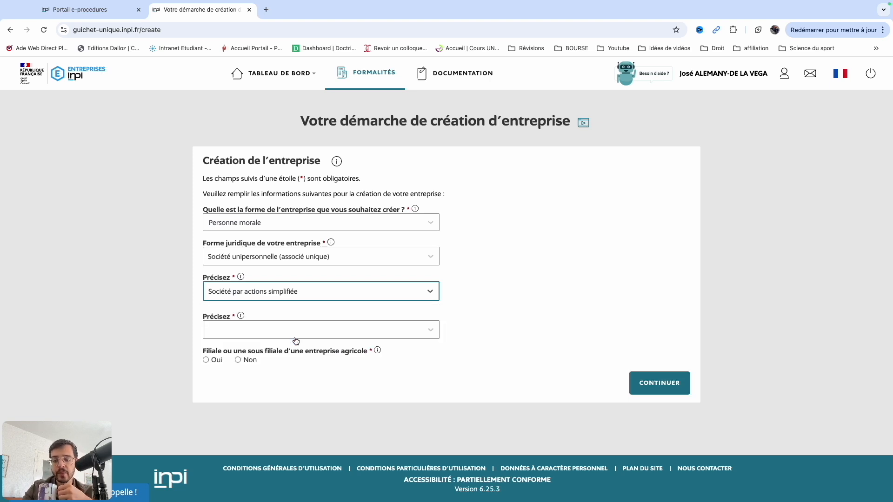
click(296, 332)
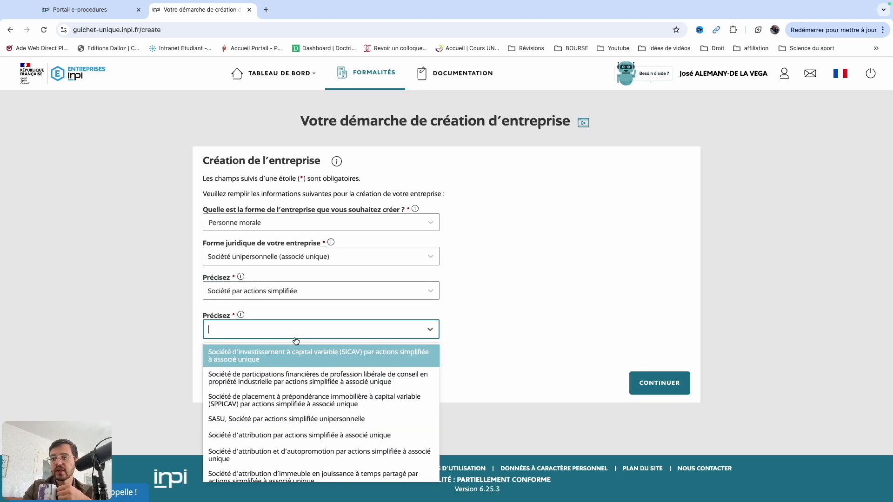
click(298, 420)
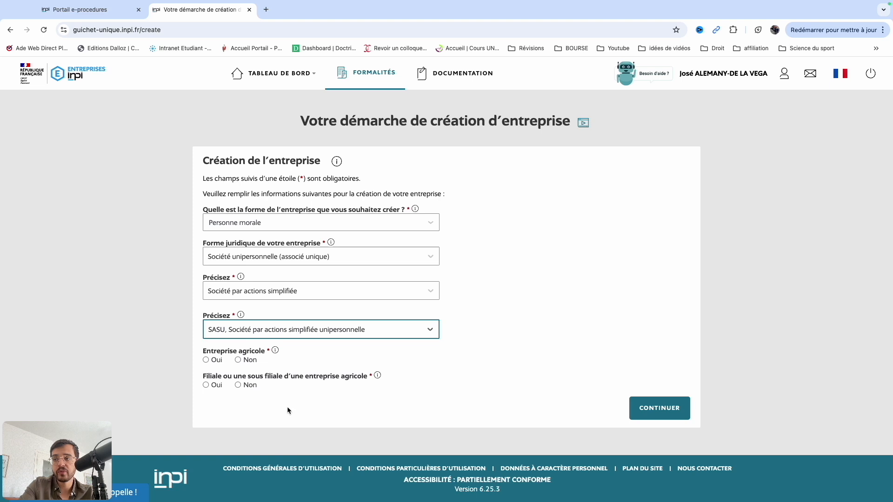
Answer Non to both the agricultural company and agricultural subsidiary questions and continue to the draft form.
click(238, 360)
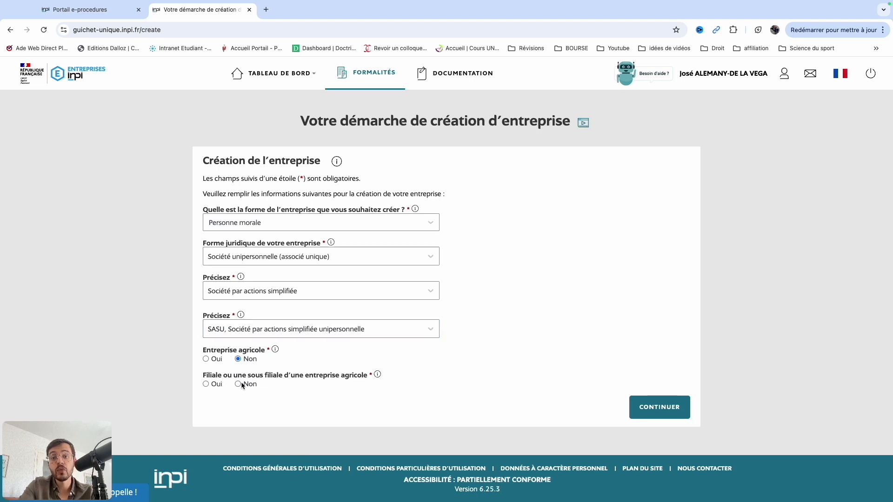
click(238, 384)
click(660, 407)
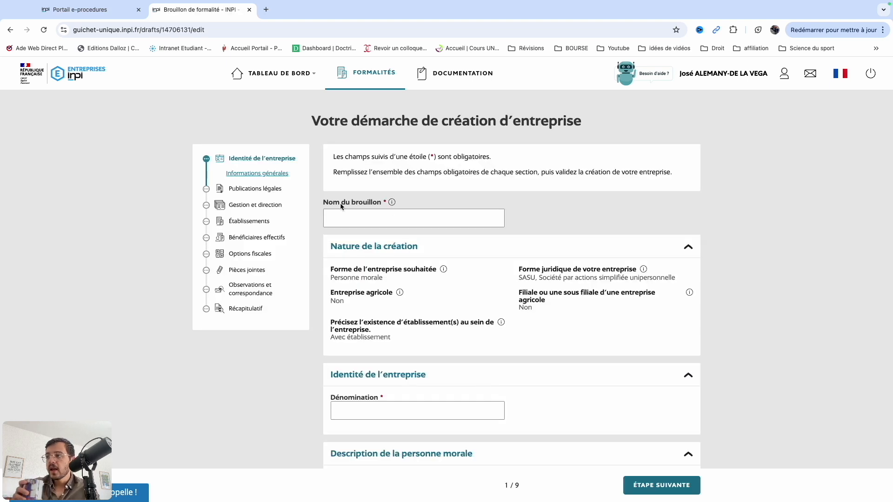
Examine the draft's nature of creation summary, the Dénomination field and the main activities of the corporate purpose field.
scroll(364, 308, down, 1)
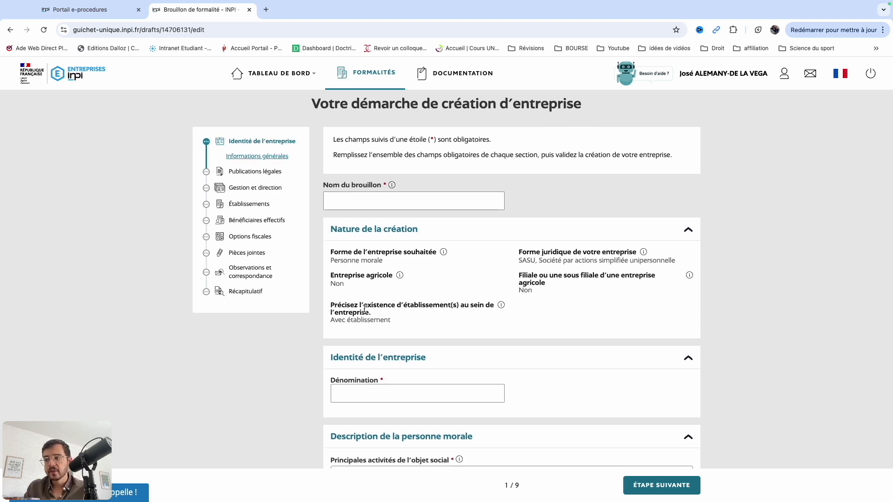
click(377, 394)
scroll(377, 403, down, 1)
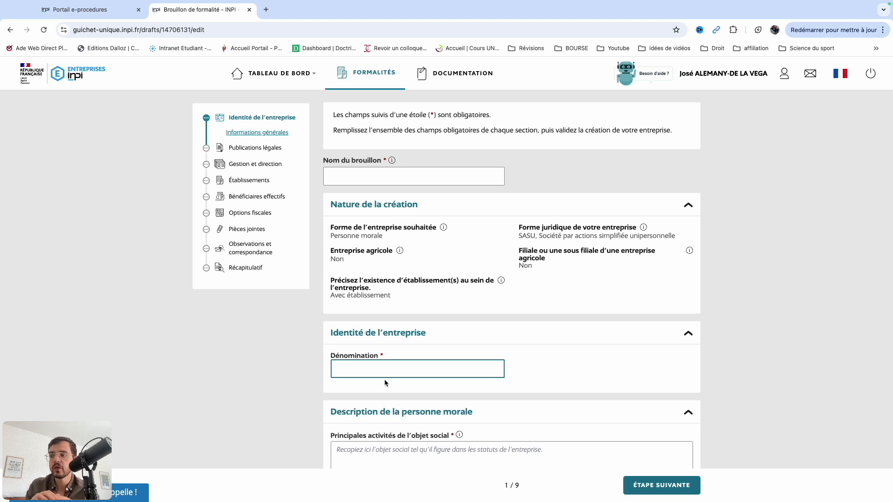
scroll(384, 383, down, 3)
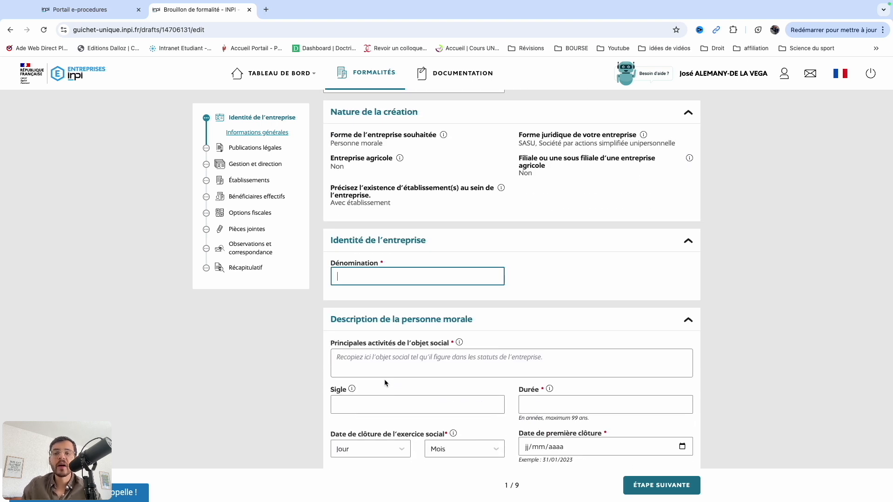
scroll(384, 381, up, 1)
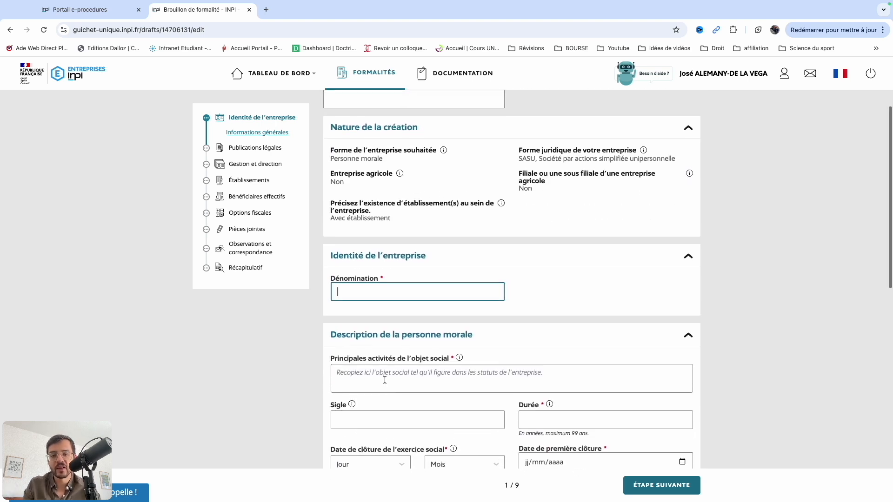
click(385, 380)
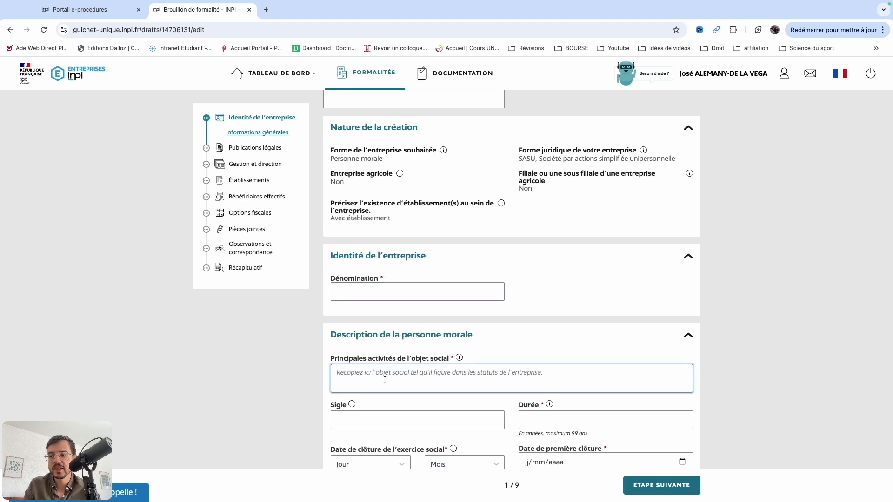
Read the help on the Sigle field and examine the Sigle and Durée fields in the legal entity description.
scroll(384, 380, down, 2)
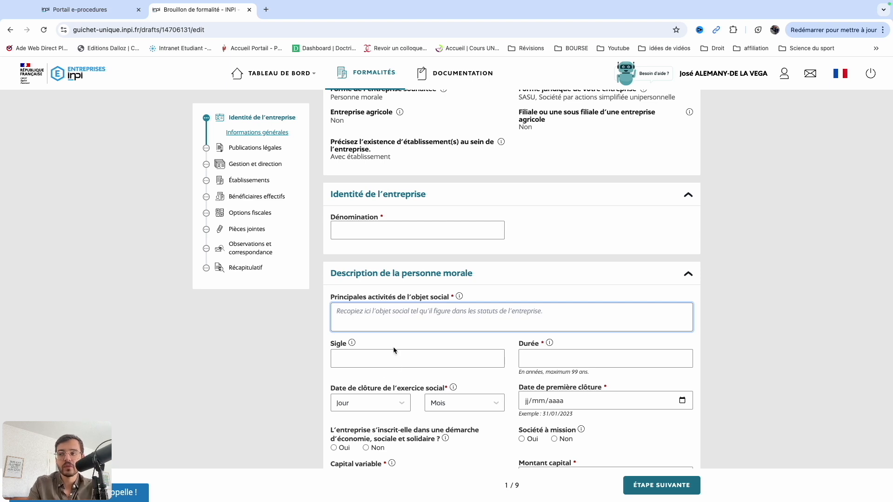
scroll(394, 349, down, 1)
mouse_move(351, 328)
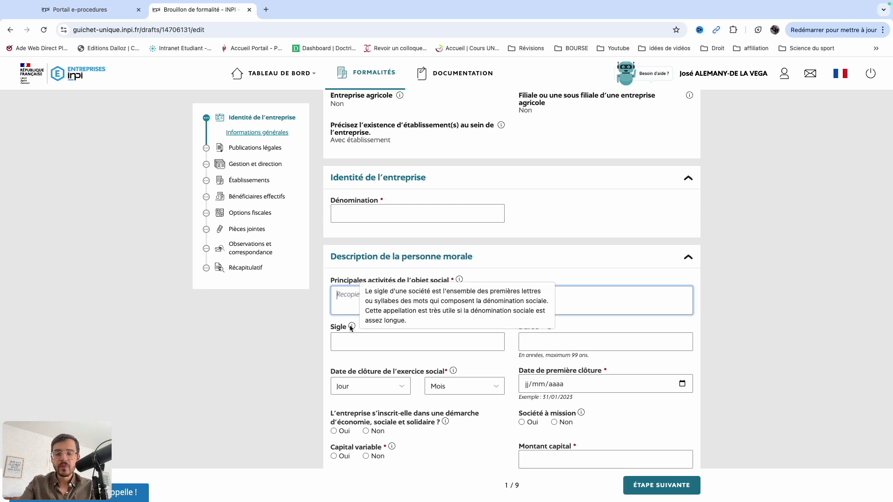
click(375, 348)
click(542, 338)
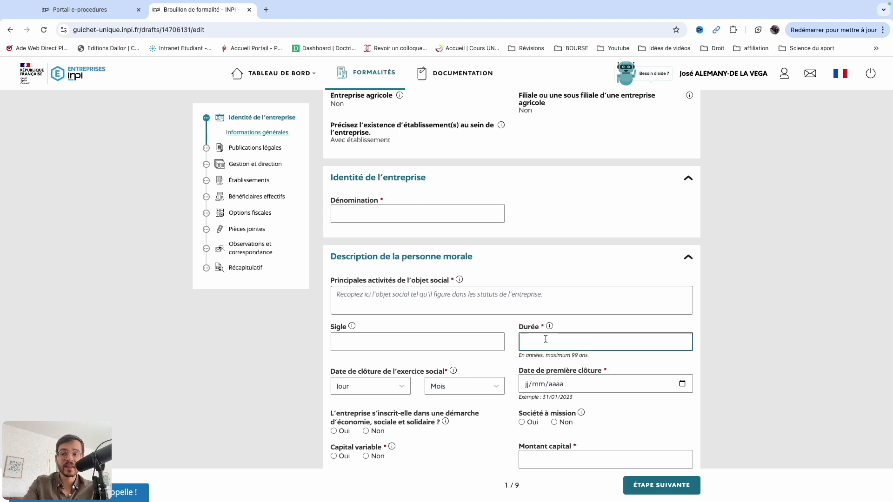
scroll(546, 339, down, 1)
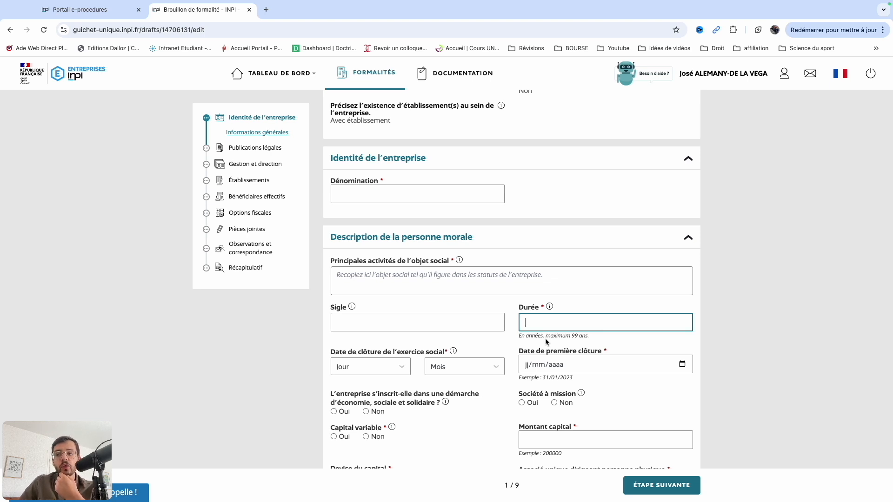
scroll(545, 338, down, 1)
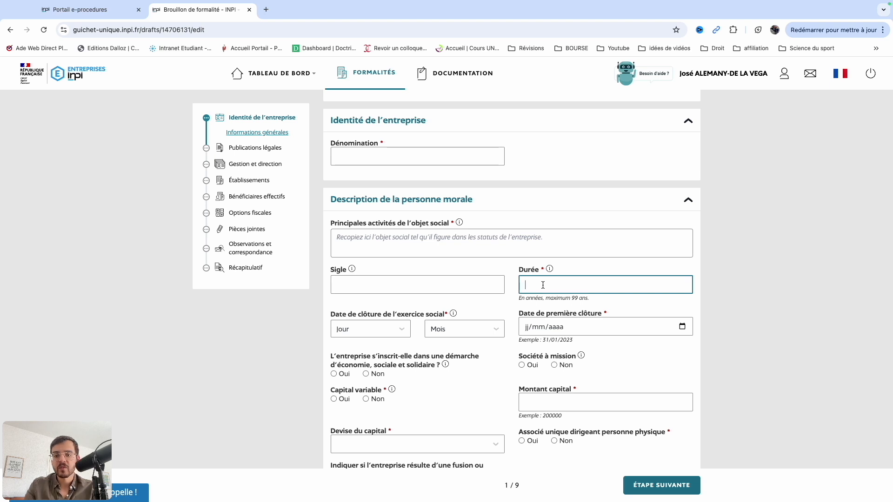
Examine the first closing date field and the day options for the financial year's closing date, without choosing one.
key(Tab)
scroll(390, 296, down, 1)
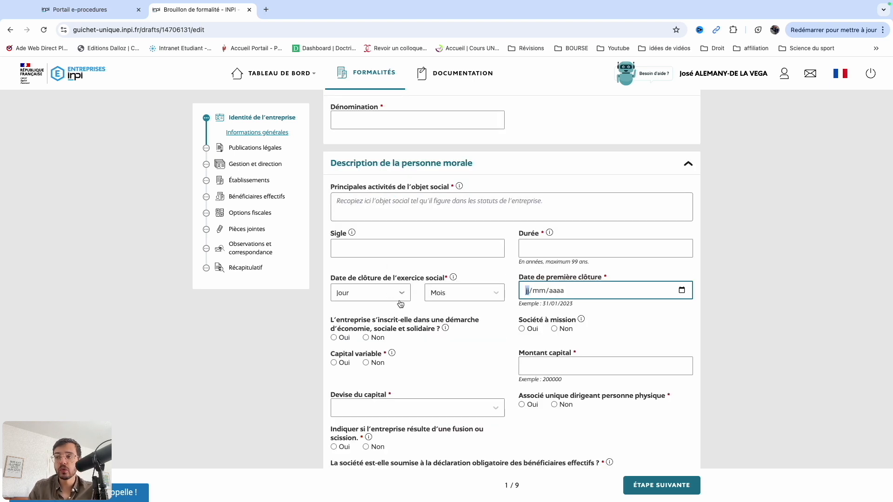
scroll(409, 345, down, 1)
click(392, 290)
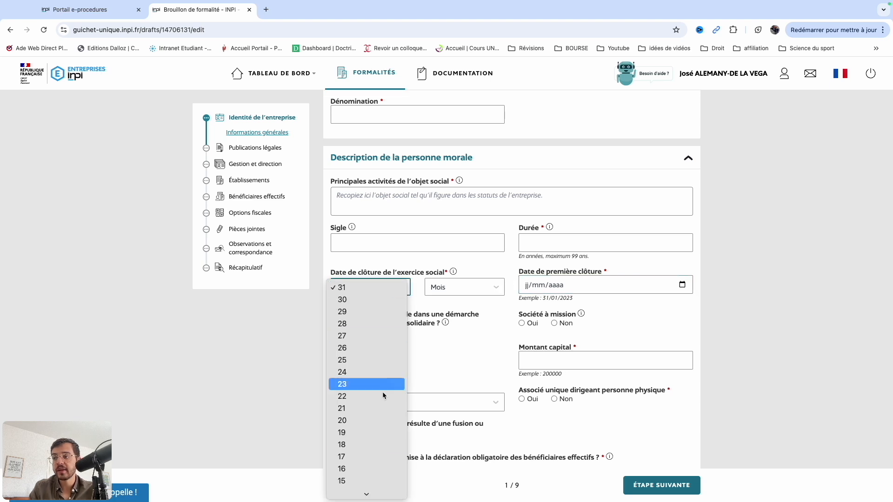
click(476, 363)
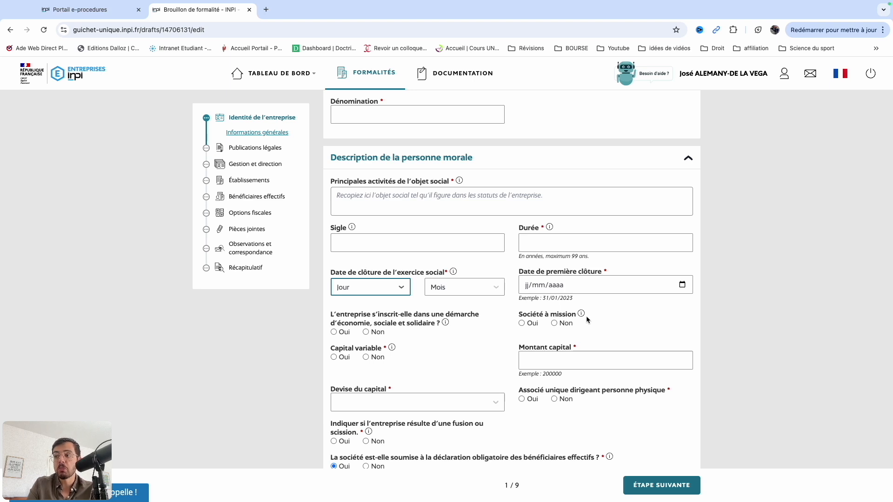
Examine the variable capital, capital amount, capital currency and sole managing shareholder fields of the legal entity description.
scroll(390, 346, down, 1)
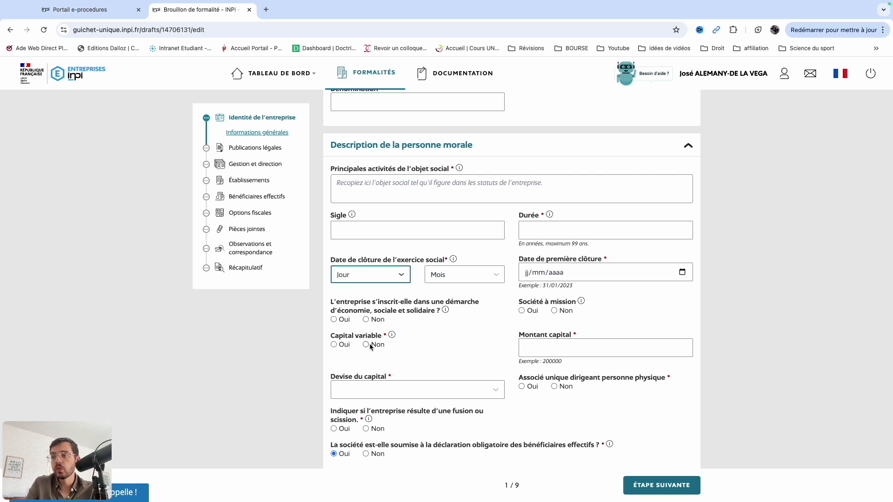
scroll(502, 329, down, 2)
click(534, 315)
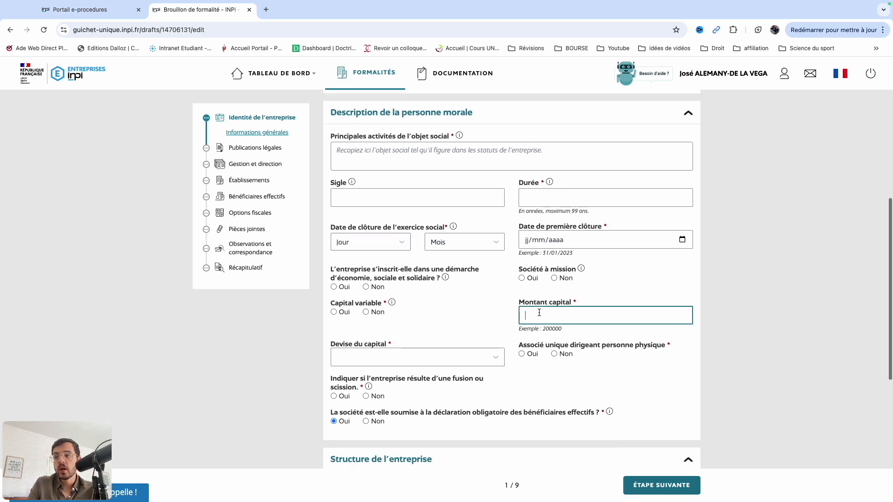
scroll(538, 313, down, 1)
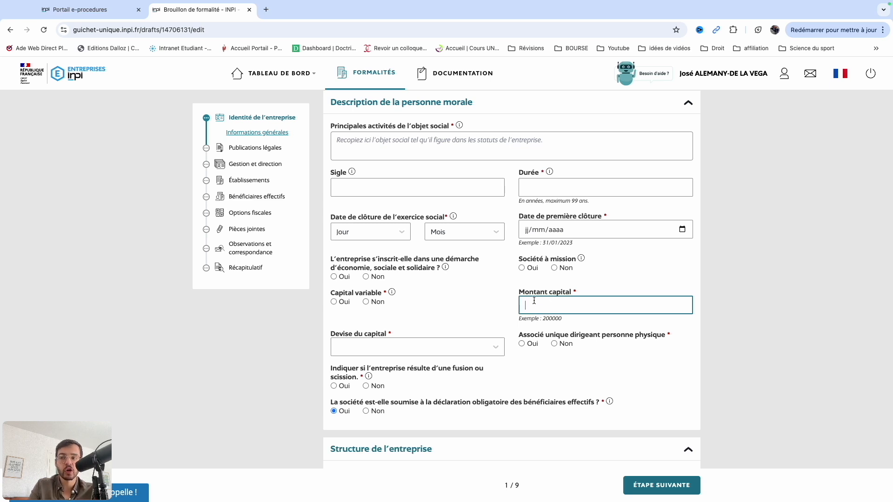
scroll(533, 300, down, 1)
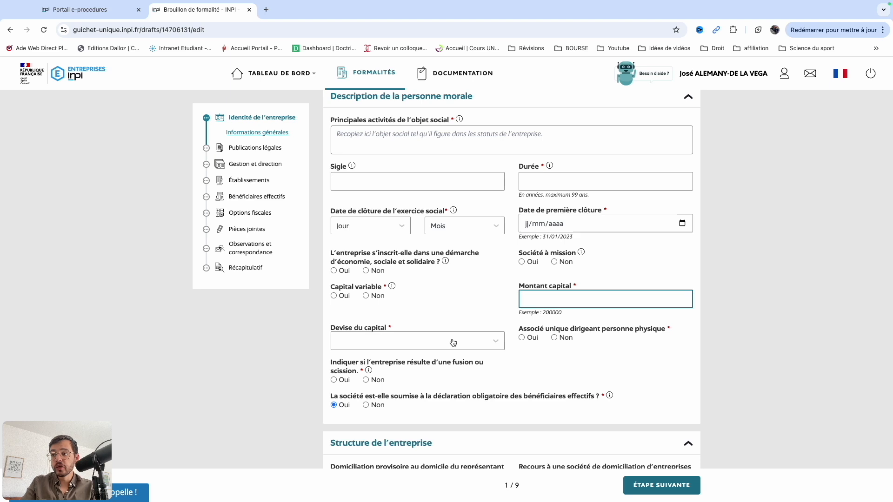
scroll(533, 338, down, 1)
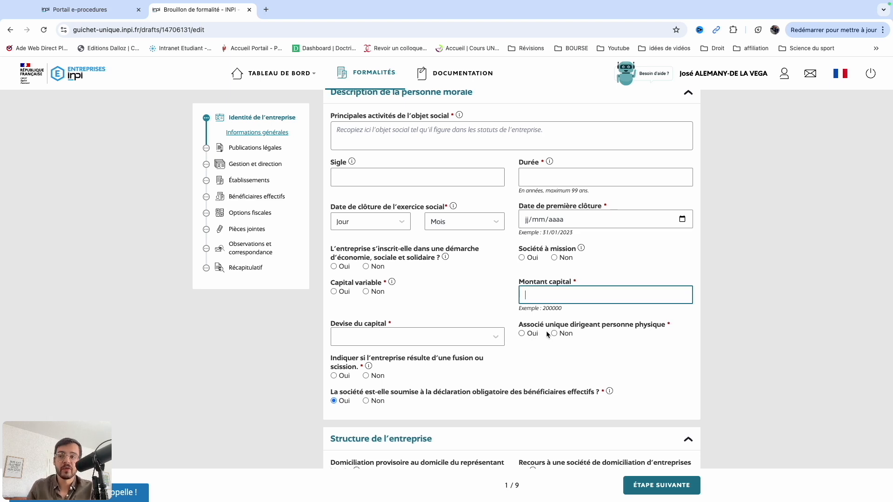
Read the help on the mandatory beneficial owner declaration and set whether the company is subject to it to Non.
scroll(542, 331, down, 2)
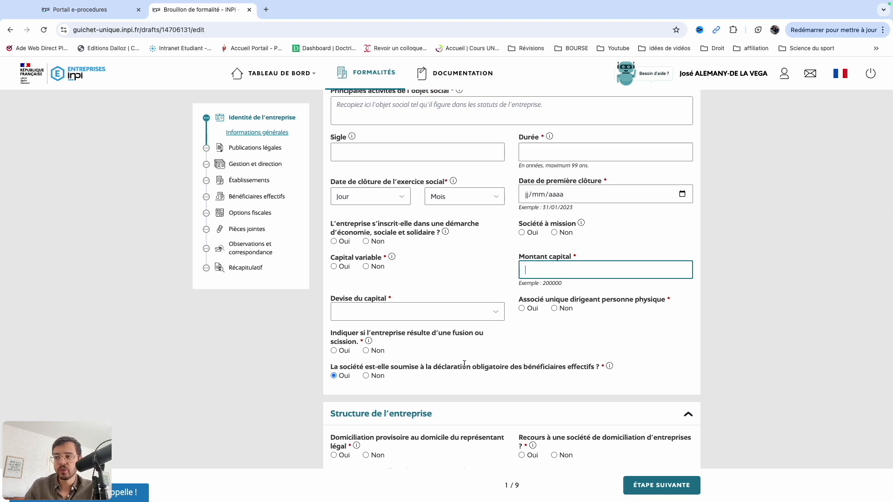
scroll(542, 331, down, 2)
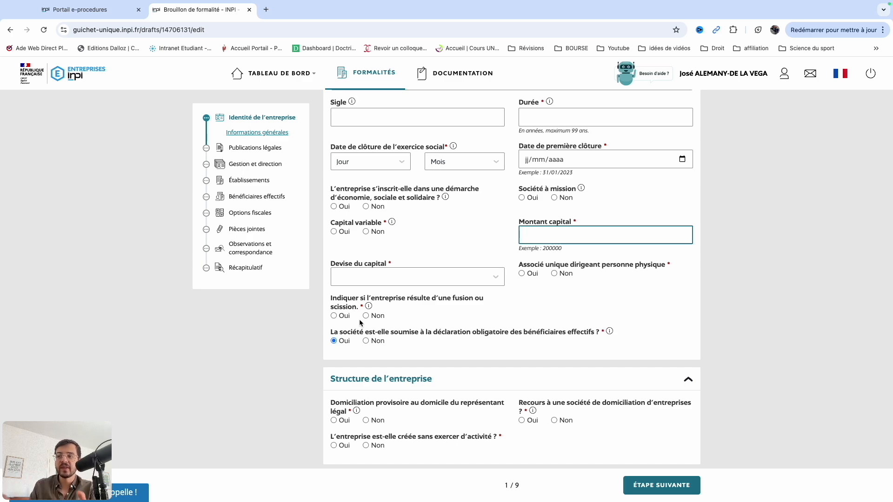
scroll(434, 283, down, 3)
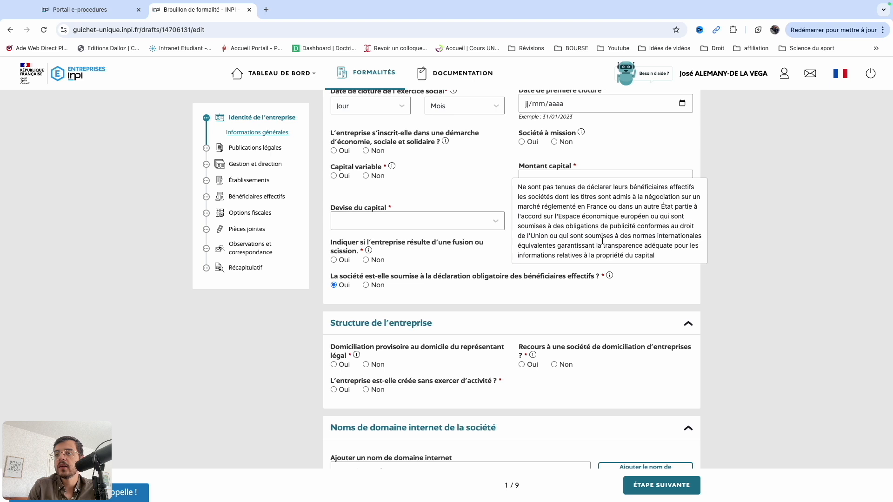
scroll(434, 290, down, 1)
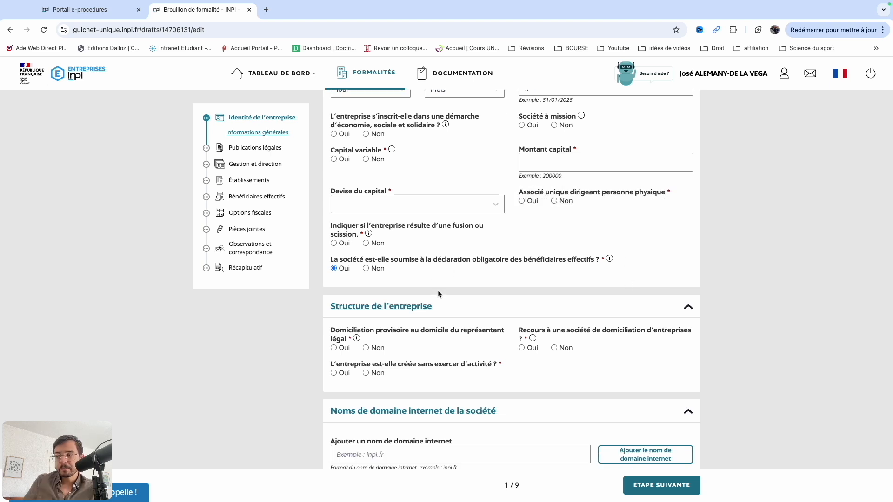
click(378, 270)
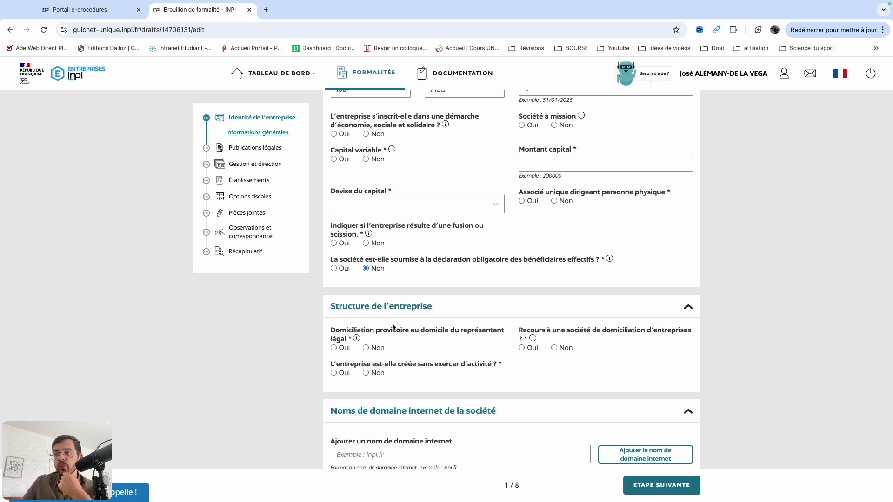
In the company structure section, answer Oui to using a domiciliation company.
mouse_move(356, 340)
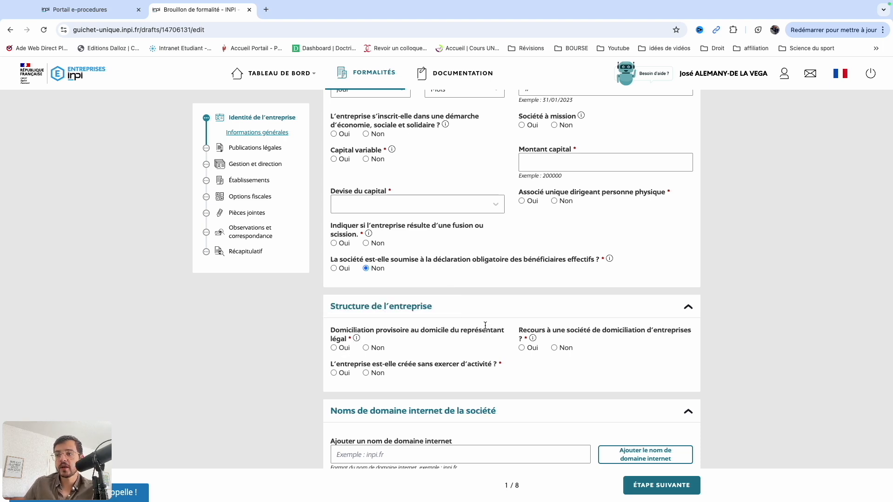
click(522, 347)
scroll(520, 348, down, 3)
Examine the domiciliation company's Siren and Dénomination fields and the company's internet domain name field, leaving them empty.
click(421, 323)
click(565, 314)
click(430, 336)
click(424, 319)
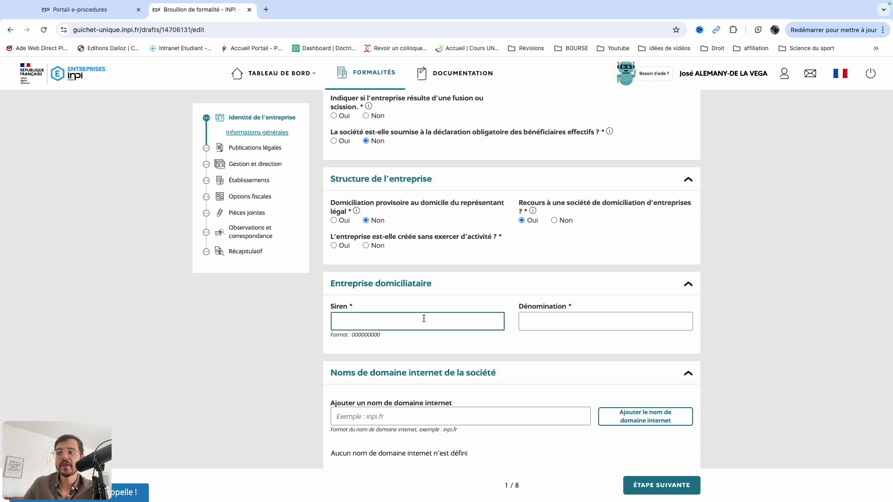
click(564, 323)
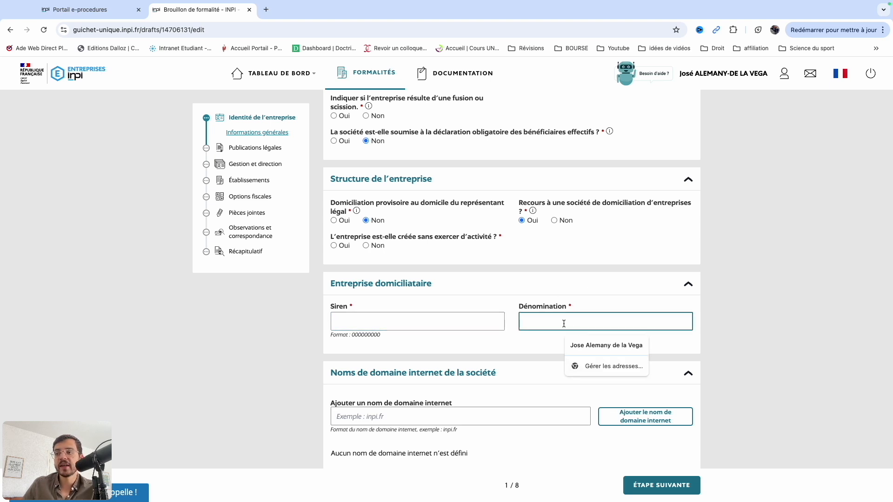
scroll(465, 335, down, 3)
click(398, 336)
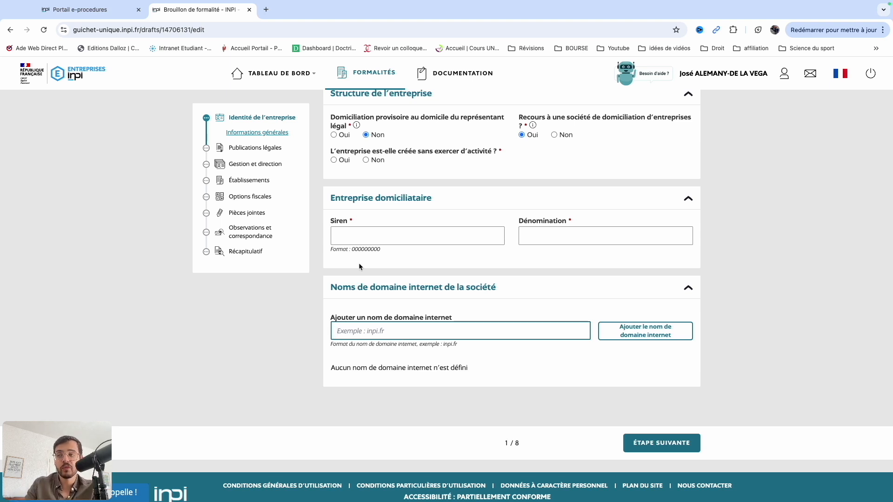
Open the Publications légales stage and examine its publication date, list of publication media and internet address fields.
click(252, 148)
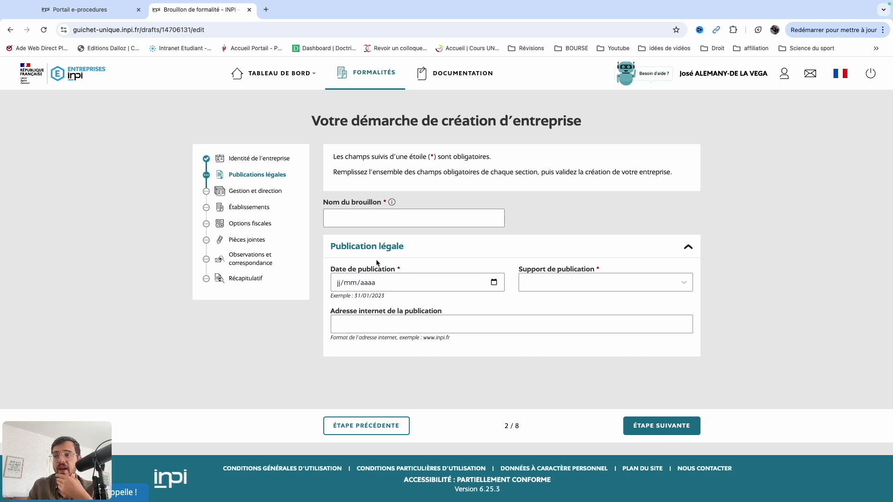
click(383, 282)
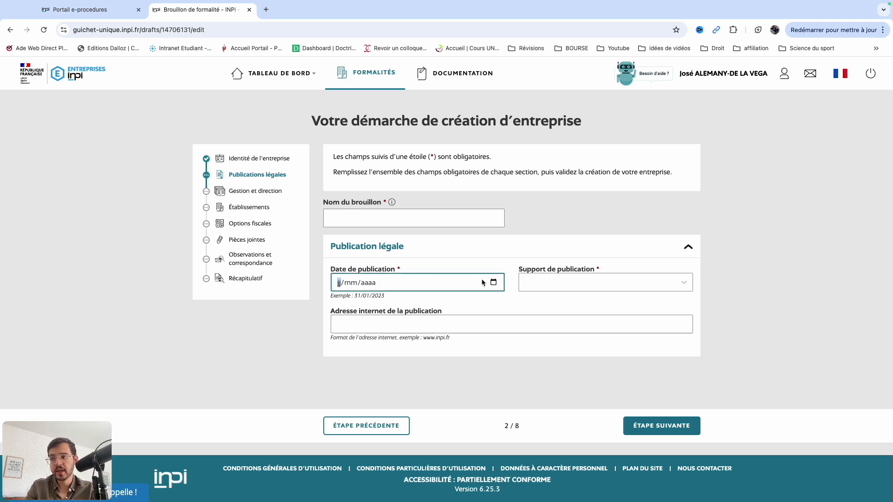
click(553, 282)
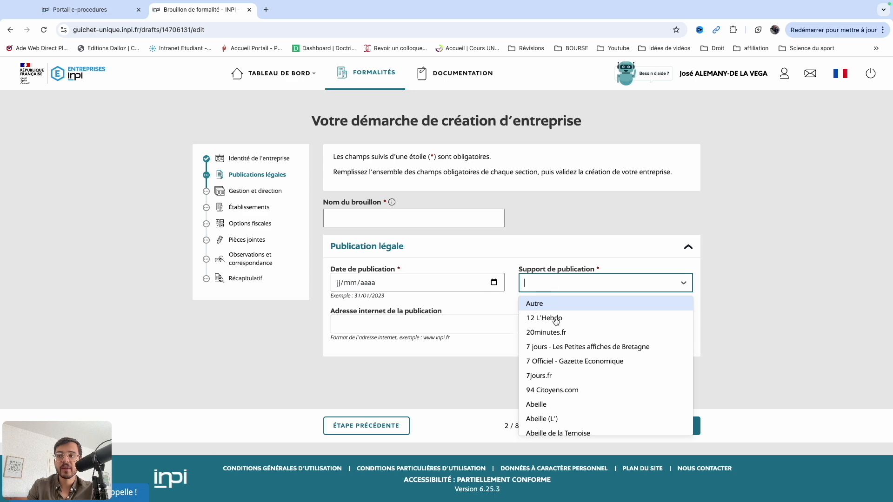
scroll(562, 344, down, 10)
scroll(563, 344, down, 20)
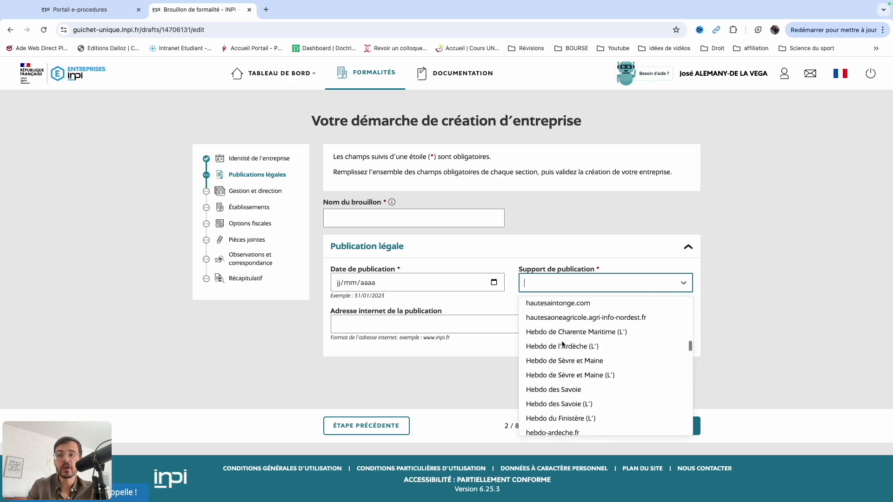
scroll(562, 344, down, 20)
scroll(563, 344, down, 3)
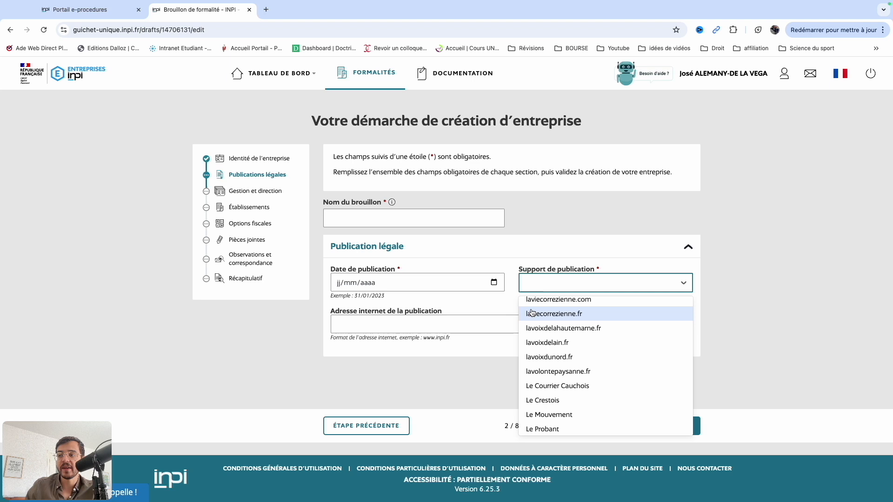
click(450, 329)
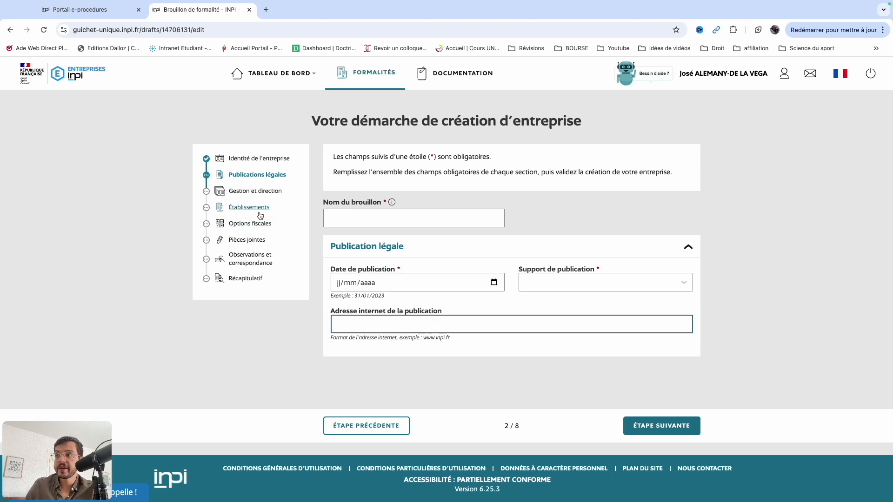
Add a representative in the Gestion et direction stage with the role Président de SAS and the type Personne Physique.
click(277, 197)
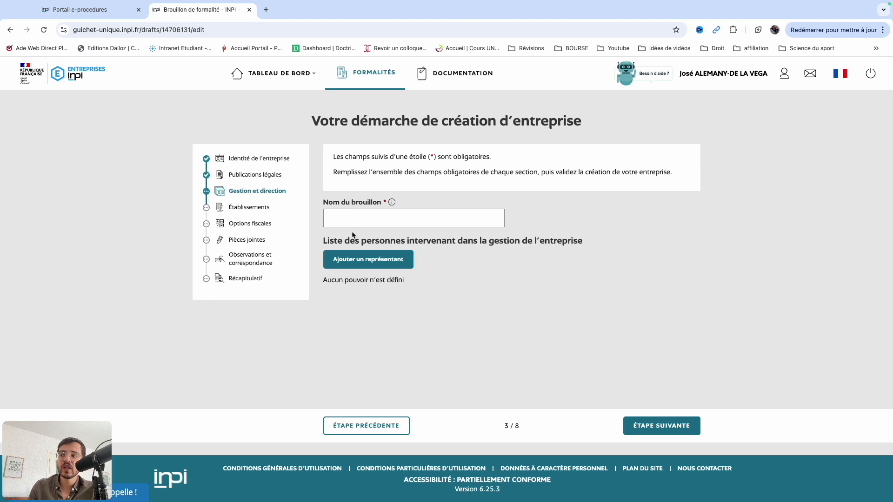
click(384, 259)
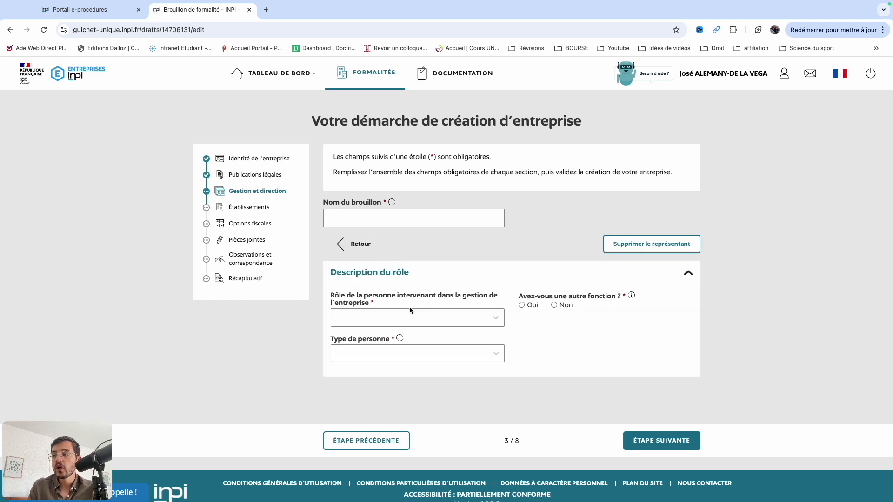
click(416, 317)
scroll(409, 392, down, 5)
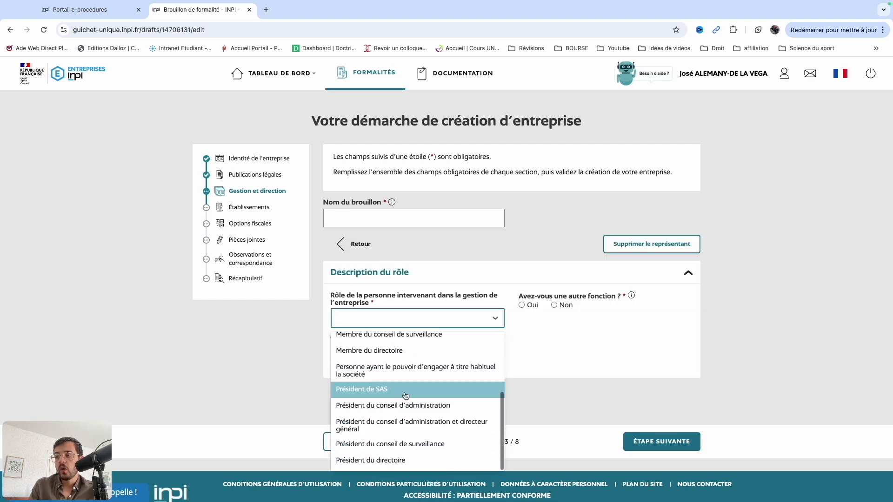
click(403, 391)
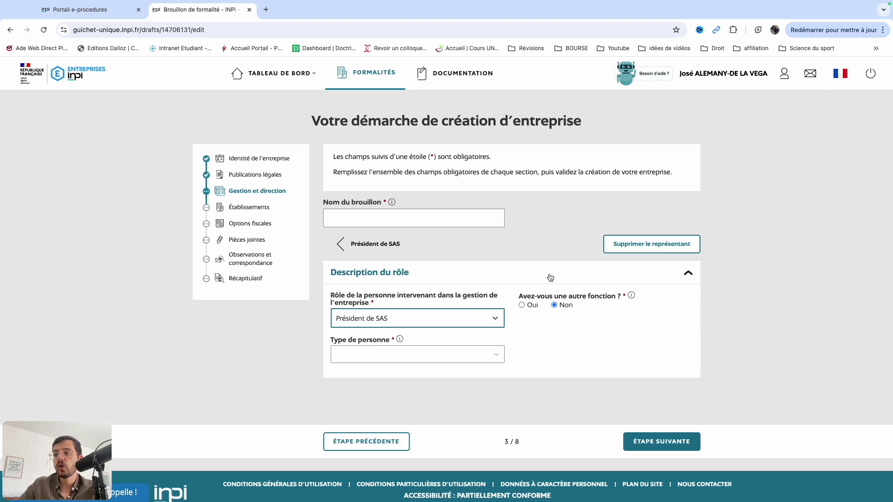
click(462, 359)
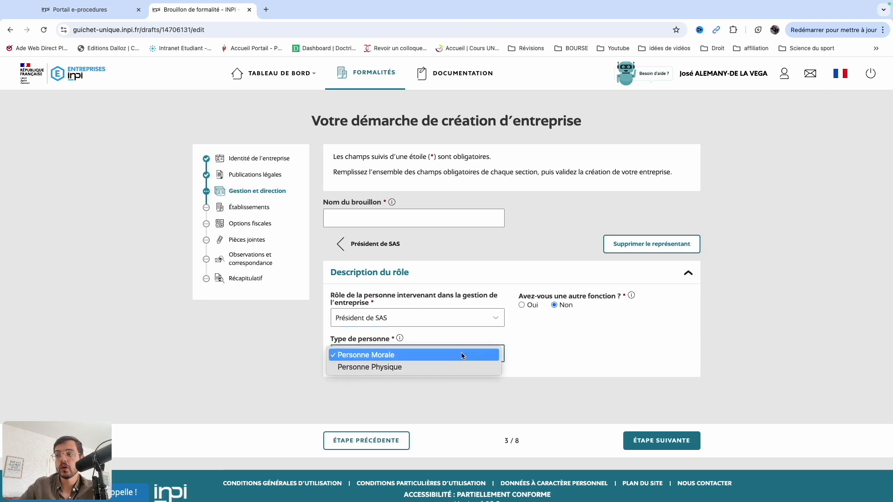
click(445, 366)
Examine the representative's personal description, address and contact fields without filling them in.
scroll(421, 368, down, 5)
scroll(425, 393, down, 5)
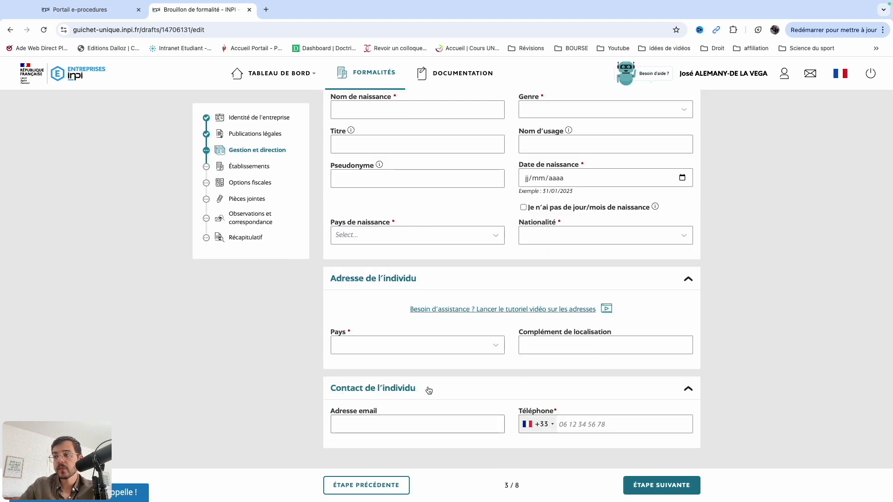
click(428, 348)
click(420, 339)
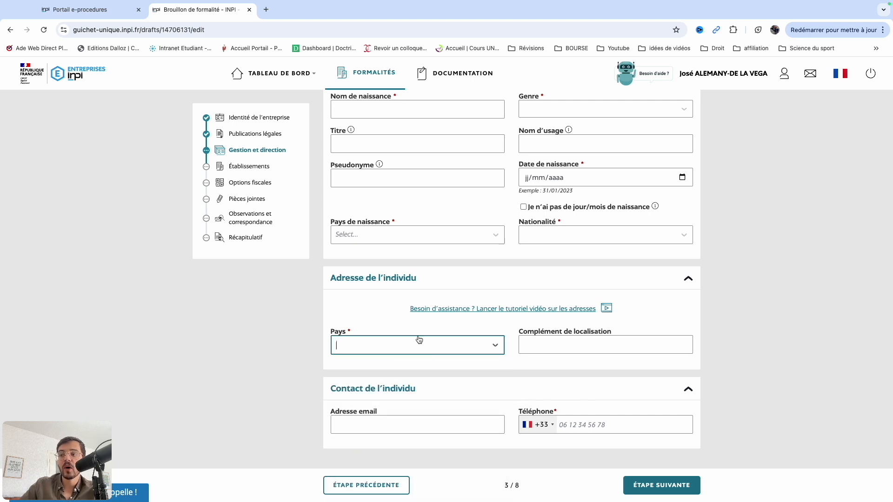
scroll(413, 355, down, 1)
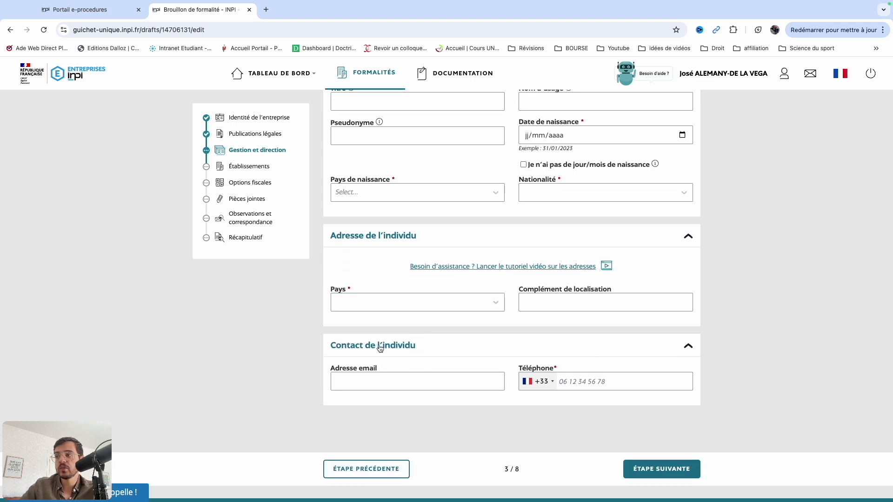
Return to the list of representatives in Gestion et direction and try to advance to the following stage.
click(261, 167)
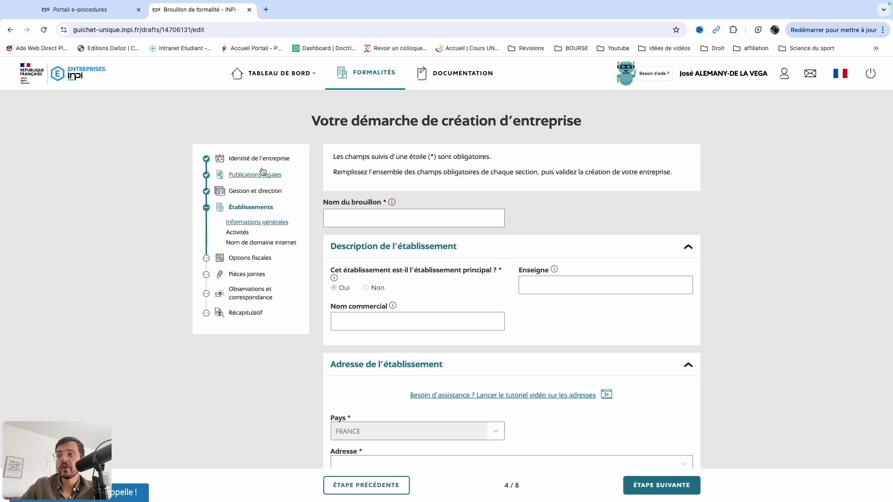
click(255, 191)
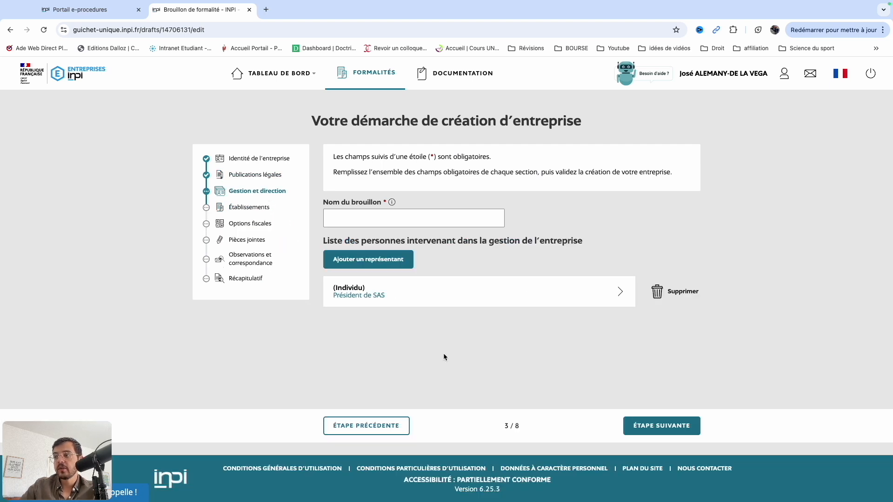
click(680, 430)
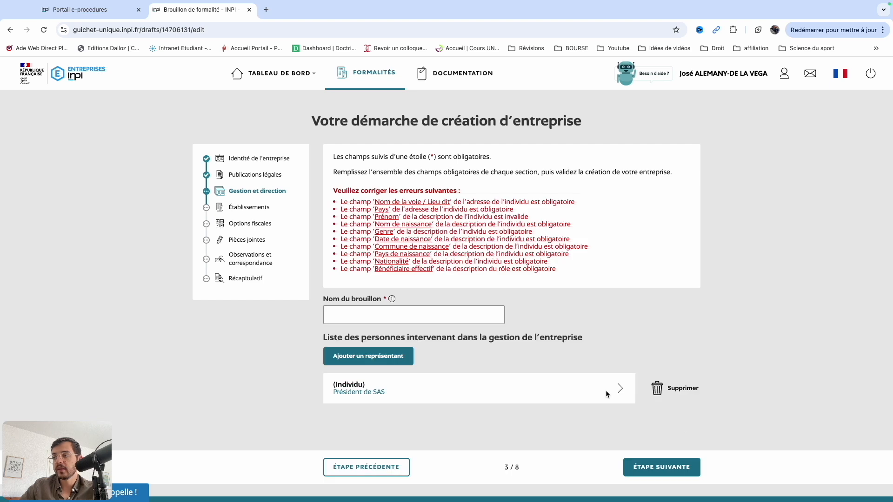
Open the Établissements stage and examine the establishment's description, address and employee fields.
click(223, 209)
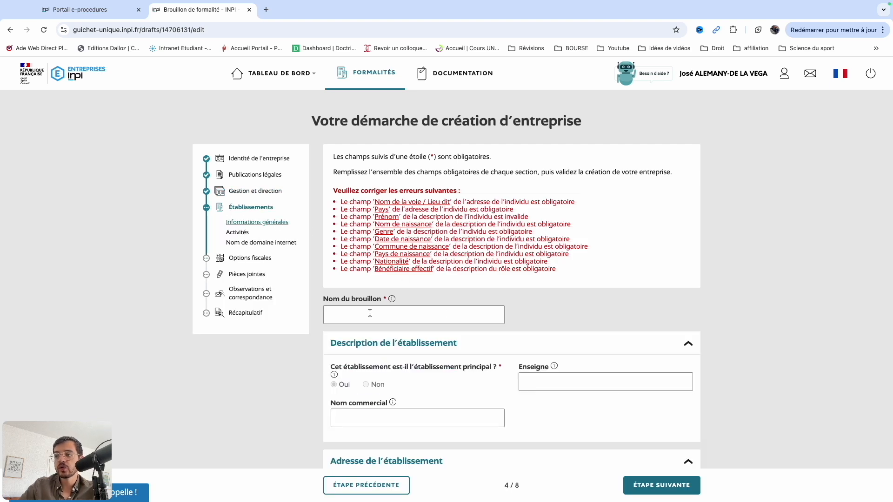
scroll(378, 311, down, 3)
scroll(410, 335, down, 3)
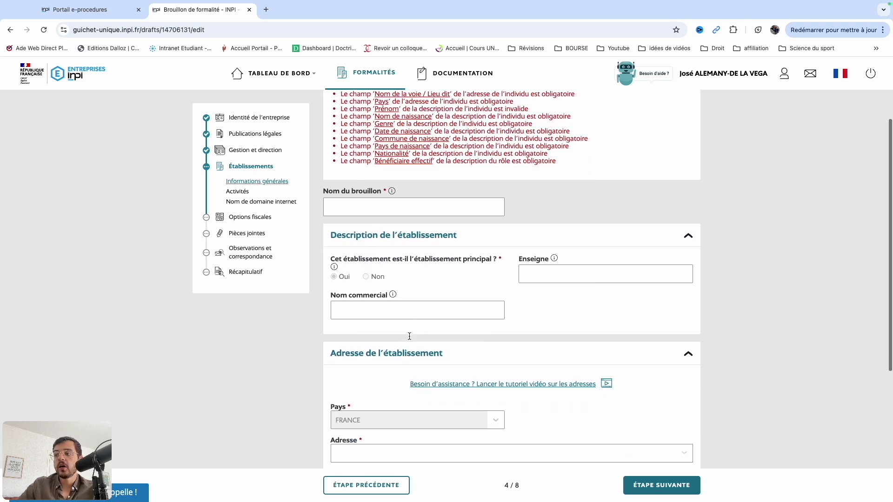
scroll(409, 337, down, 1)
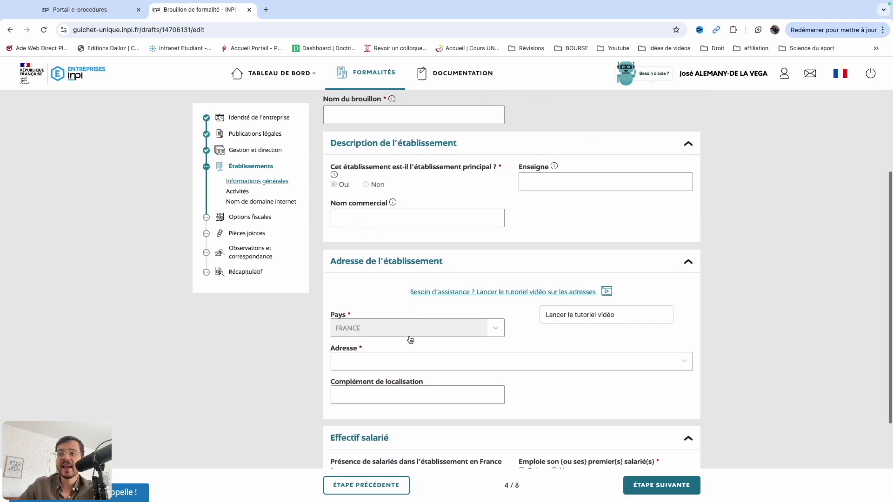
scroll(409, 335, up, 2)
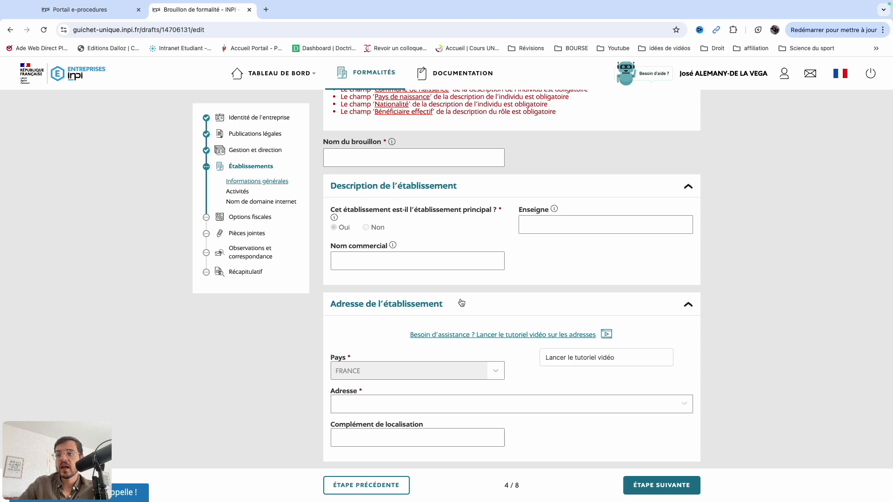
scroll(487, 375, down, 1)
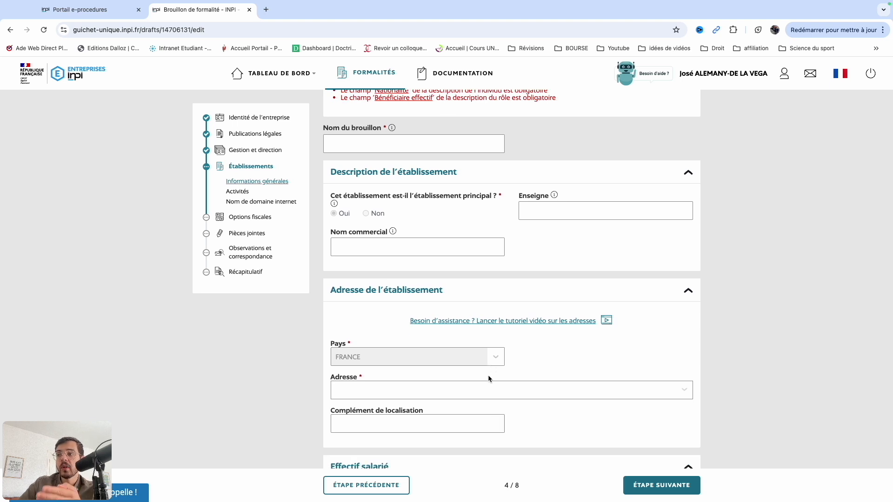
scroll(487, 375, down, 3)
scroll(562, 135, down, 2)
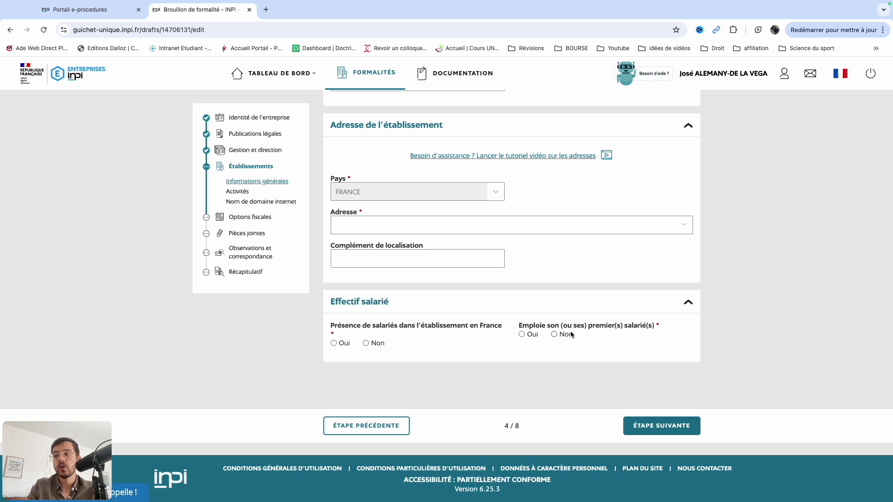
Open the establishment's Activités section and examine the activity description, categorisation and origin fields.
click(237, 191)
scroll(417, 320, down, 3)
click(384, 325)
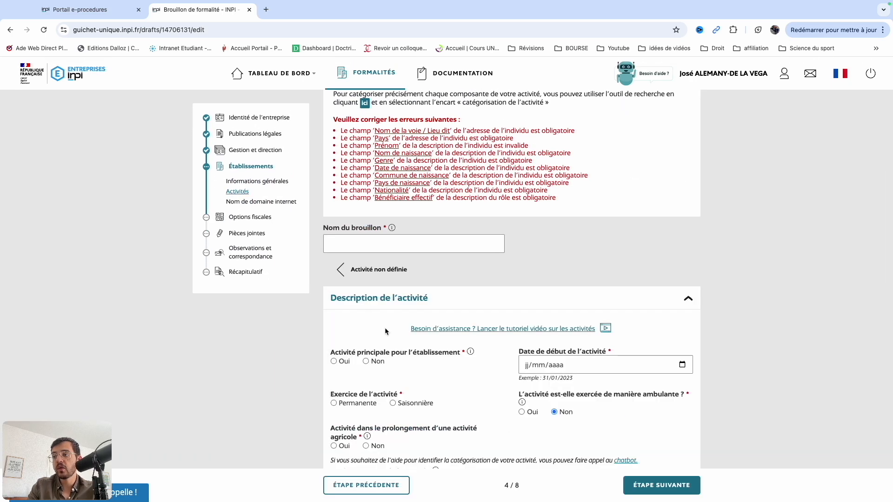
scroll(439, 359, down, 2)
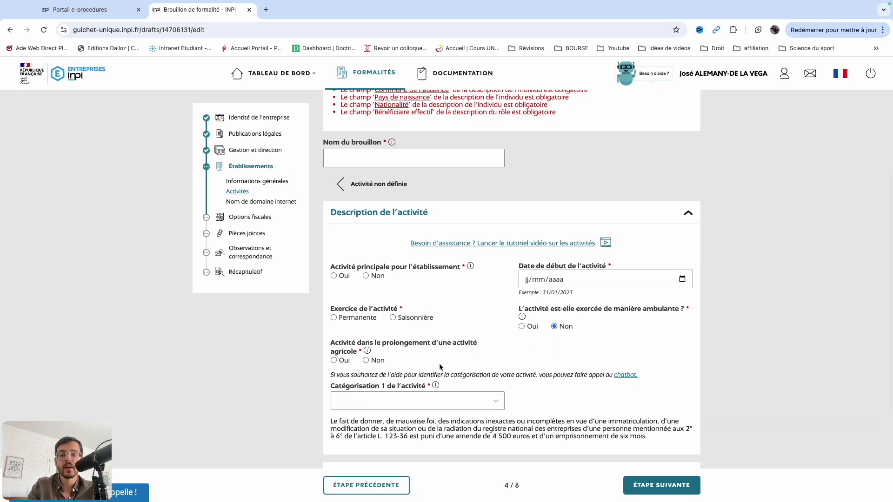
scroll(440, 367, down, 2)
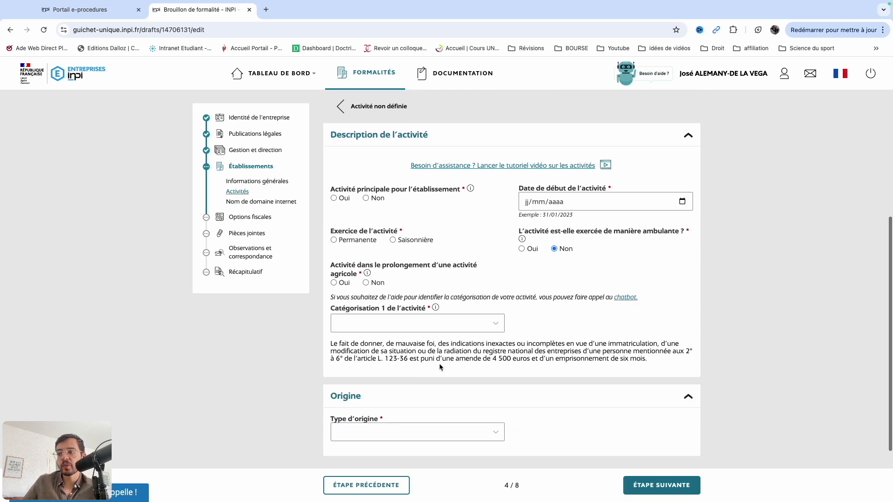
Set the establishment's activity to be exercised as Permanente in the activity description.
scroll(439, 367, up, 1)
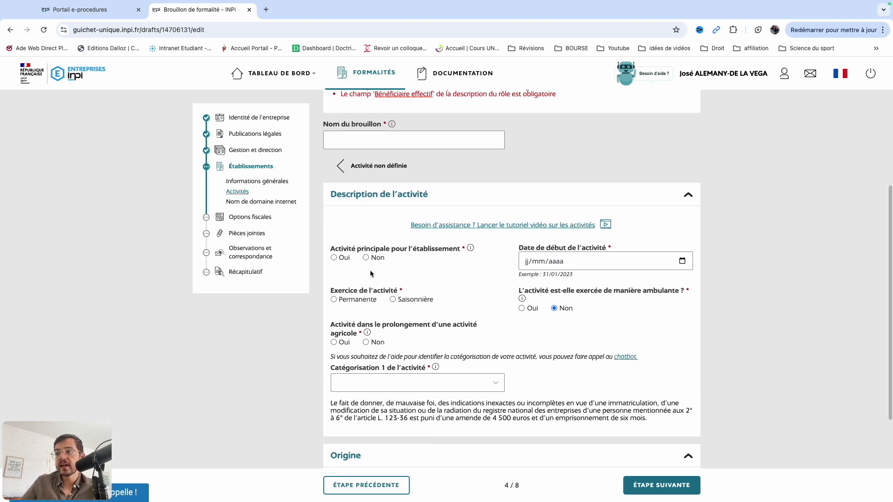
click(554, 258)
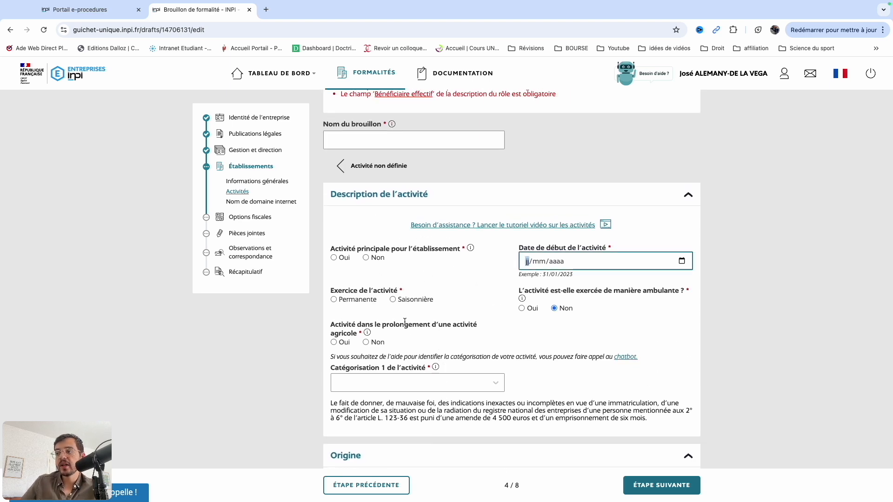
click(341, 303)
scroll(567, 319, down, 1)
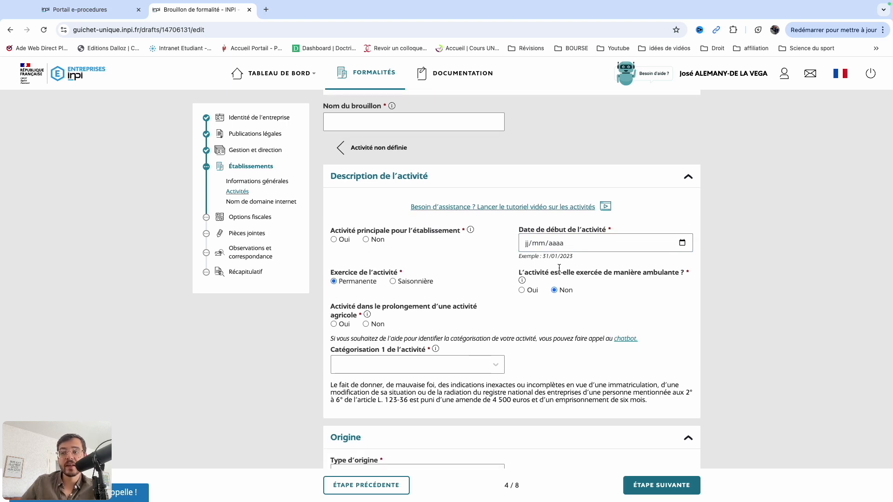
Categorise the activity as Activités de services, Hotellerie et restauration, and the hotel and accommodation category (Hotellerie et hébergement avec prestations).
scroll(559, 269, down, 1)
scroll(465, 312, down, 1)
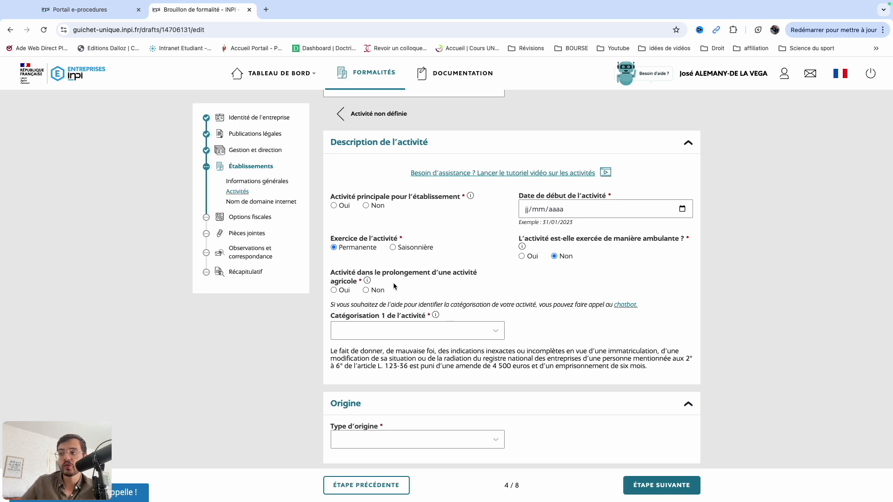
click(397, 326)
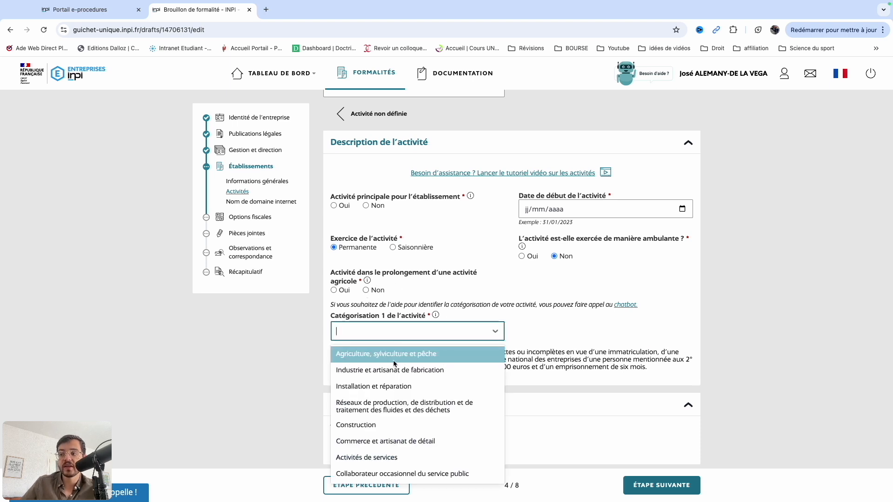
click(392, 457)
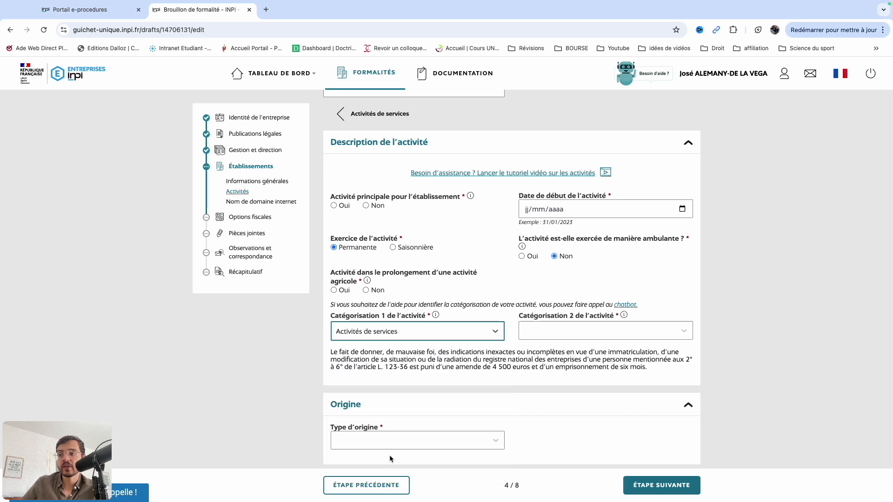
click(542, 328)
scroll(563, 372, down, 1)
click(567, 357)
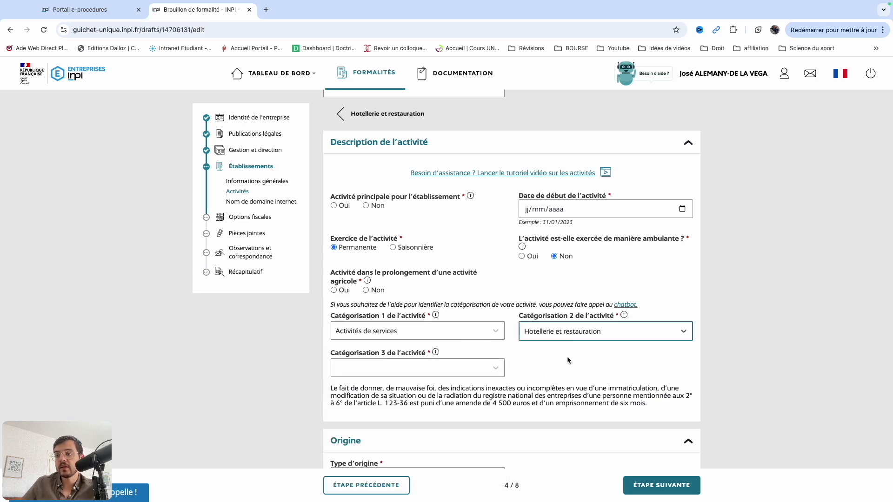
click(457, 372)
click(447, 381)
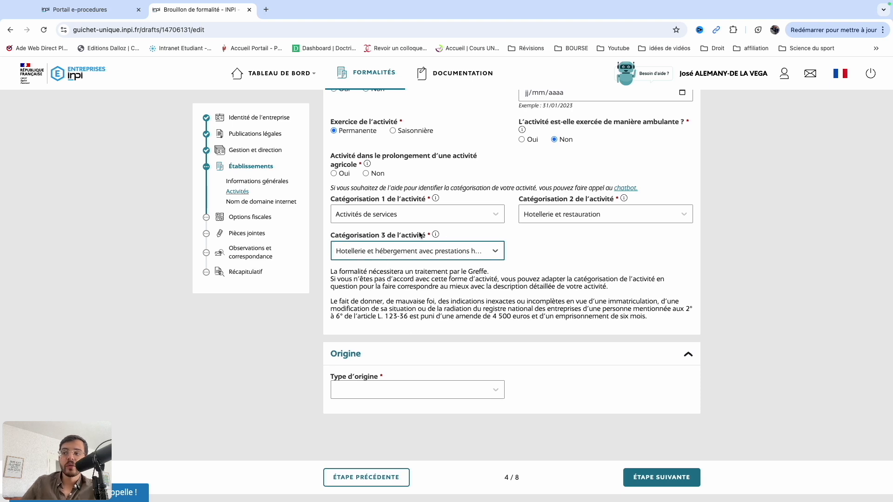
Review the available origin types for the activity and choose Création.
scroll(420, 235, down, 1)
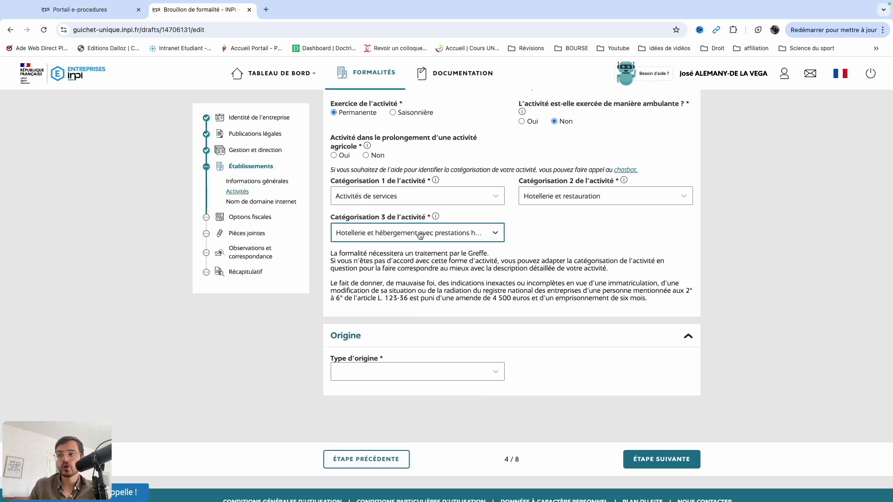
scroll(419, 235, down, 2)
click(417, 338)
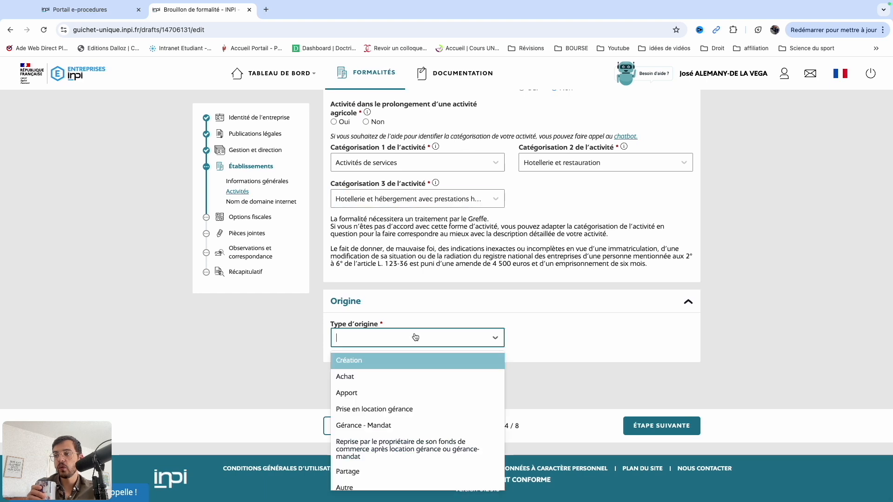
scroll(378, 385, down, 1)
scroll(380, 383, up, 1)
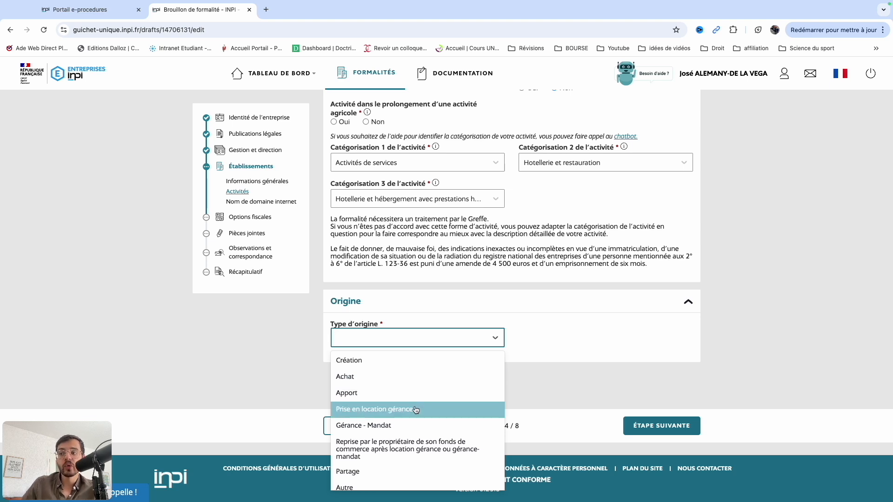
scroll(405, 442, down, 1)
scroll(405, 442, up, 1)
click(349, 361)
View the establishment's internet domain name section, and open the Options fiscales stage to examine the profit taxation regimes.
click(283, 202)
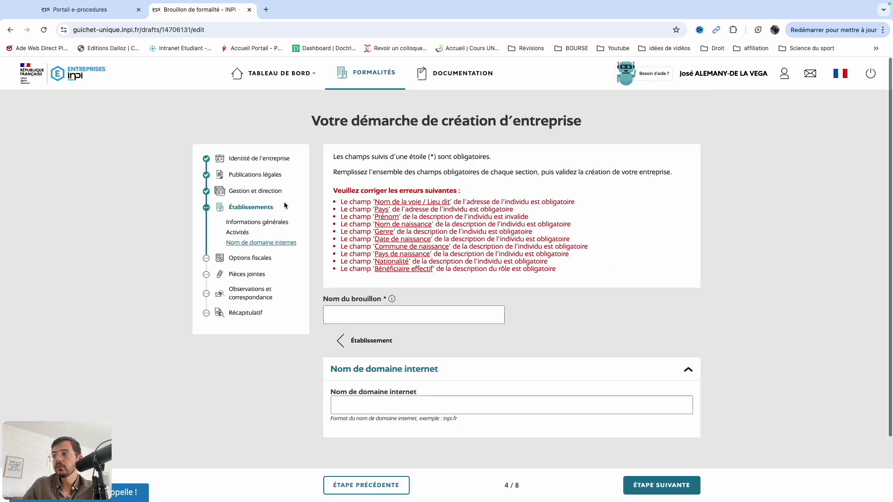
scroll(285, 205, down, 2)
click(252, 216)
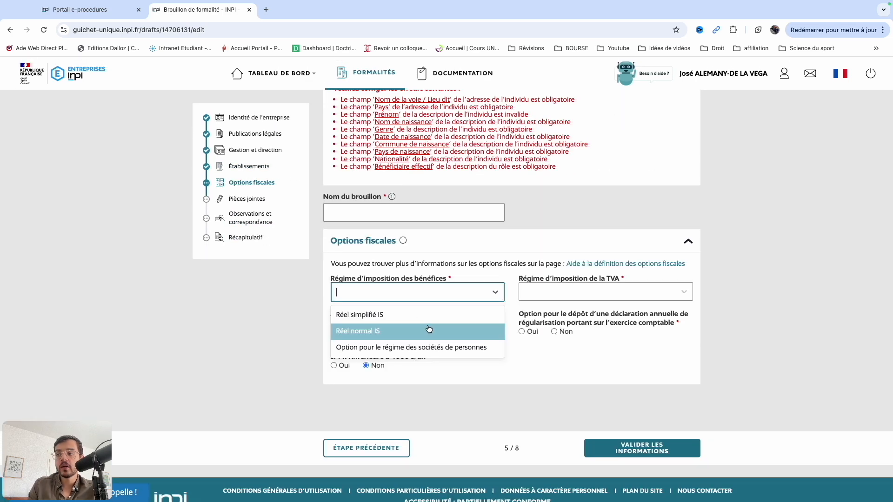
click(452, 274)
click(430, 285)
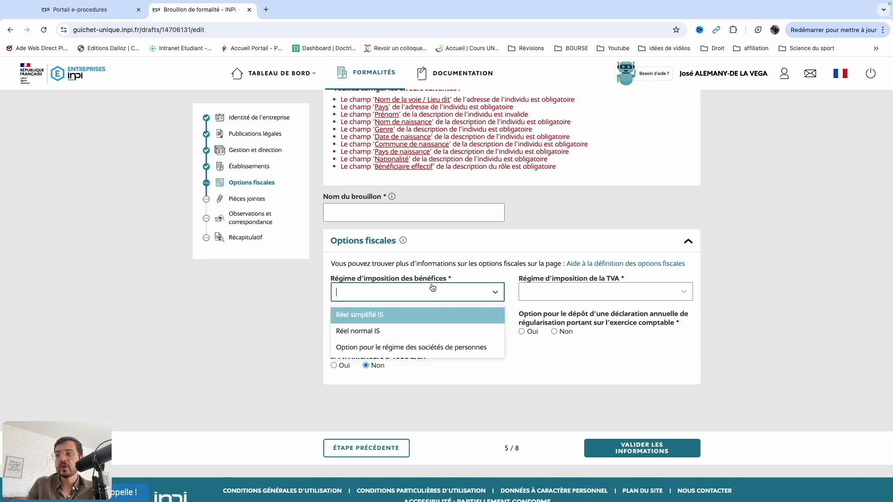
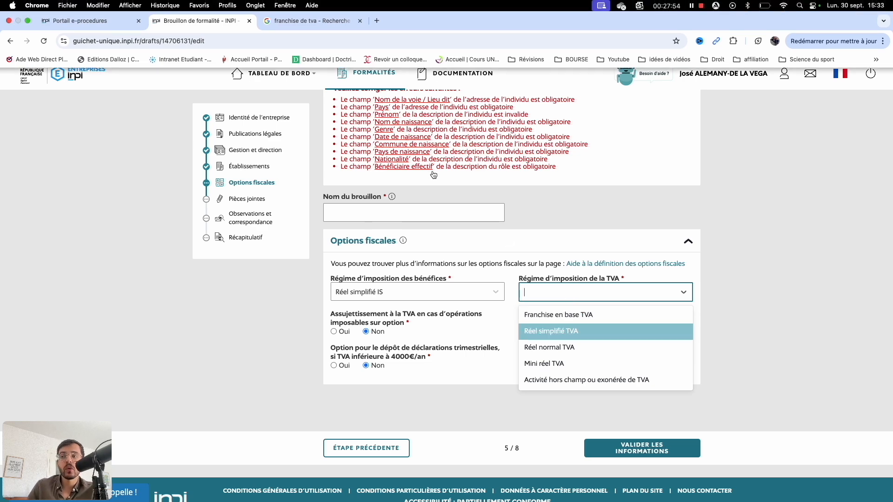
Examine the TVA regime choices and declaration options in the Options fiscales section without selecting a TVA regime.
click(516, 239)
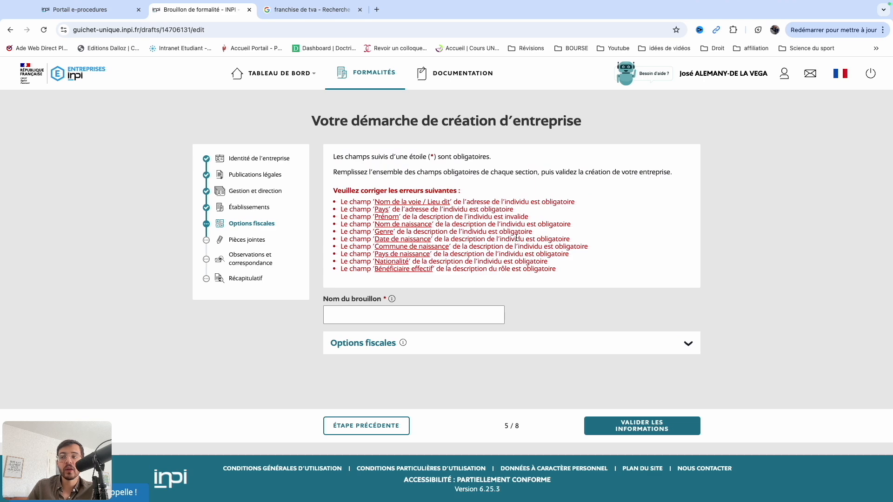
click(515, 353)
scroll(525, 325, down, 3)
click(540, 291)
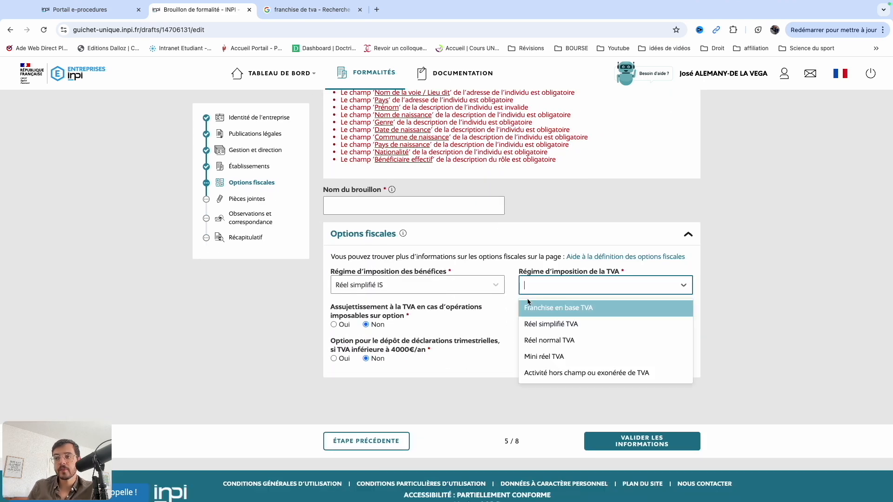
click(595, 277)
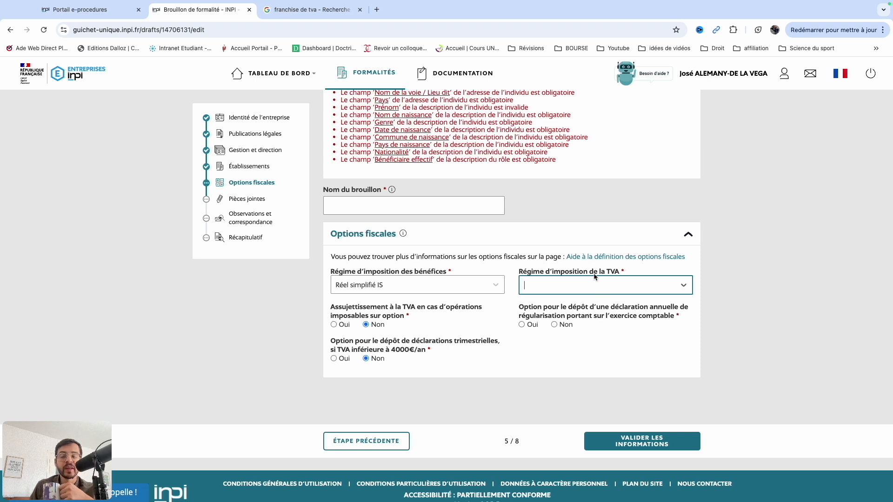
scroll(450, 352, down, 1)
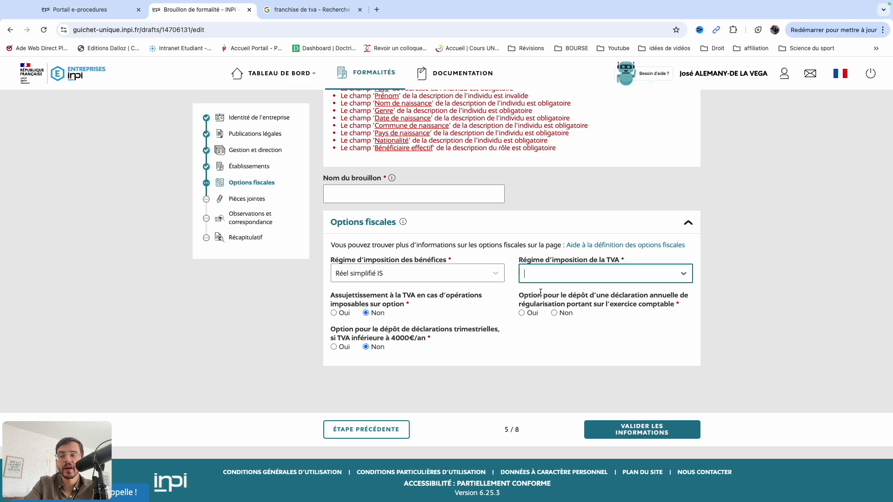
Open the Pièces jointes stage and examine the requirements for the statutes, contributions report, domiciliation contract and RCS extract.
click(247, 199)
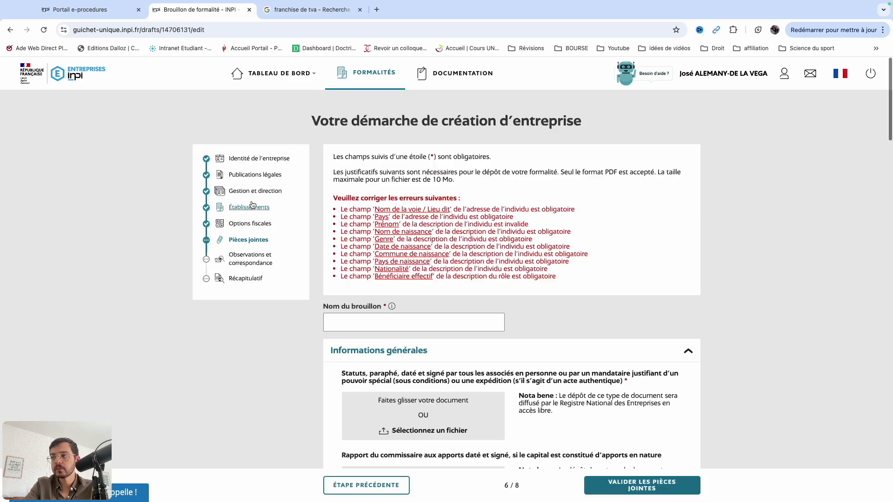
scroll(412, 279, down, 3)
scroll(412, 279, down, 3)
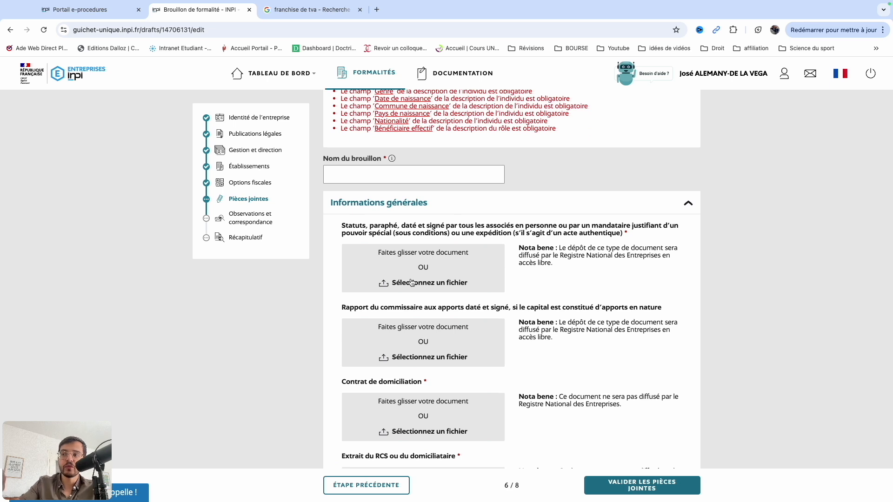
scroll(412, 281, down, 1)
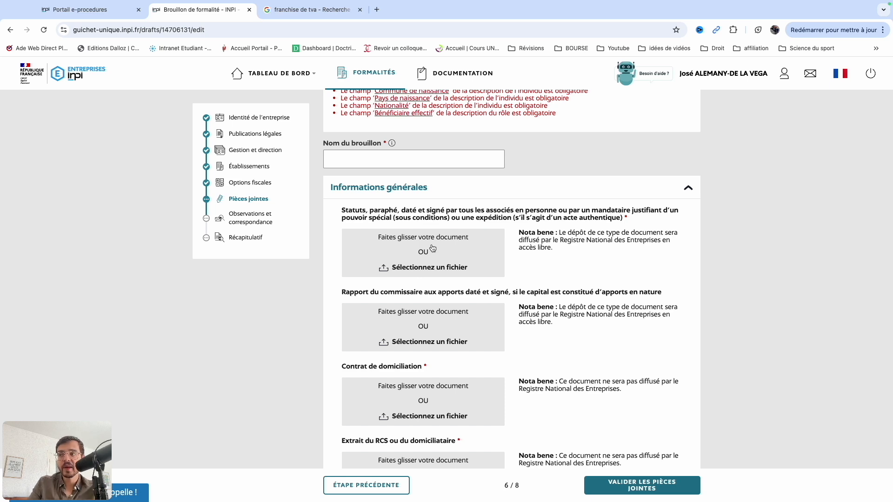
scroll(467, 218, down, 1)
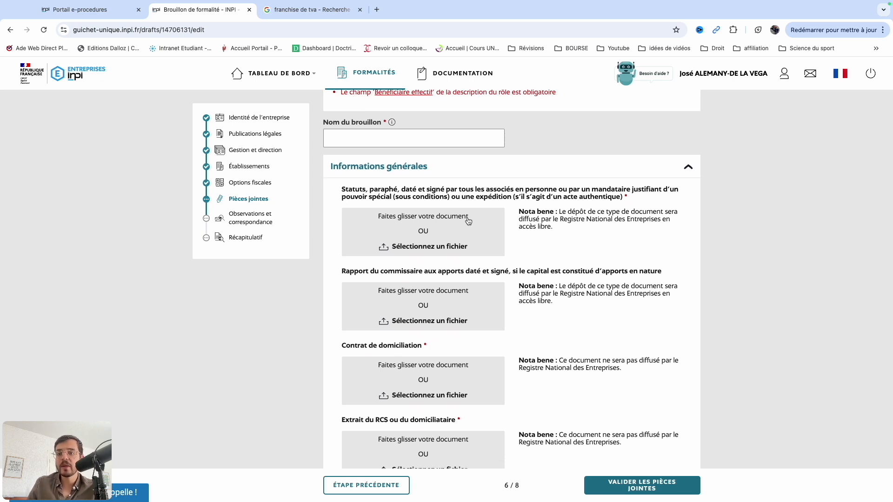
scroll(468, 221, down, 2)
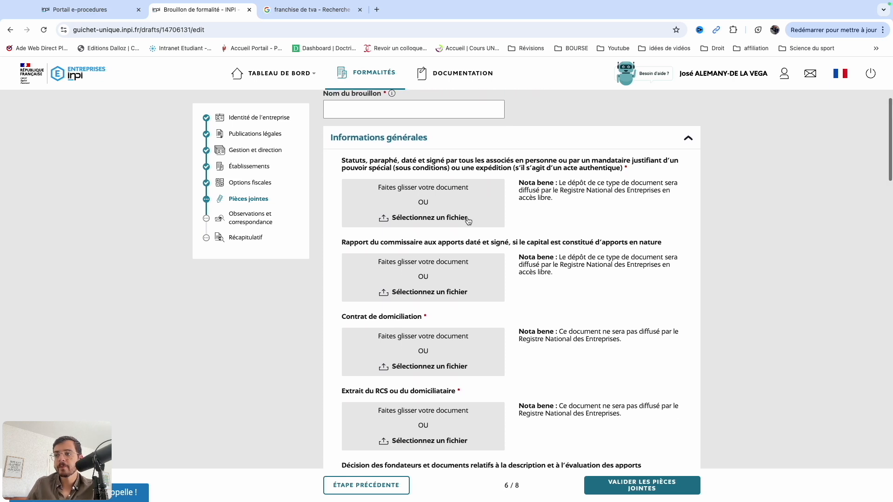
scroll(356, 247, down, 1)
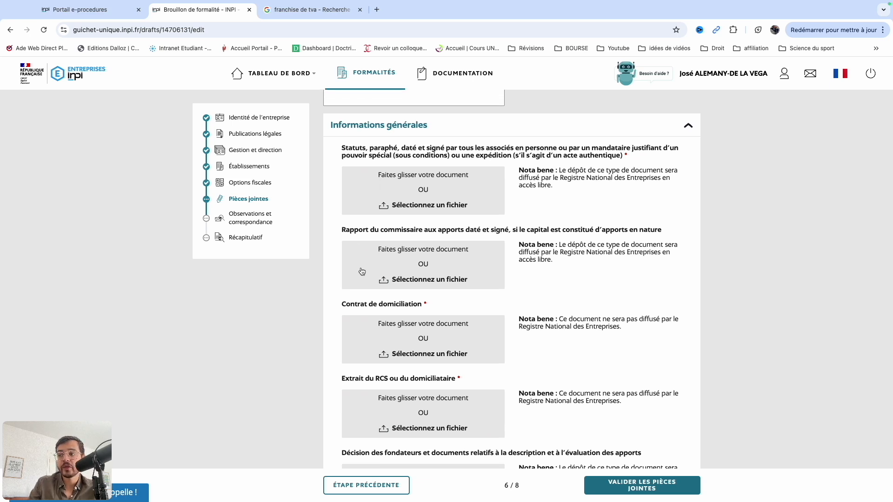
scroll(363, 272, down, 3)
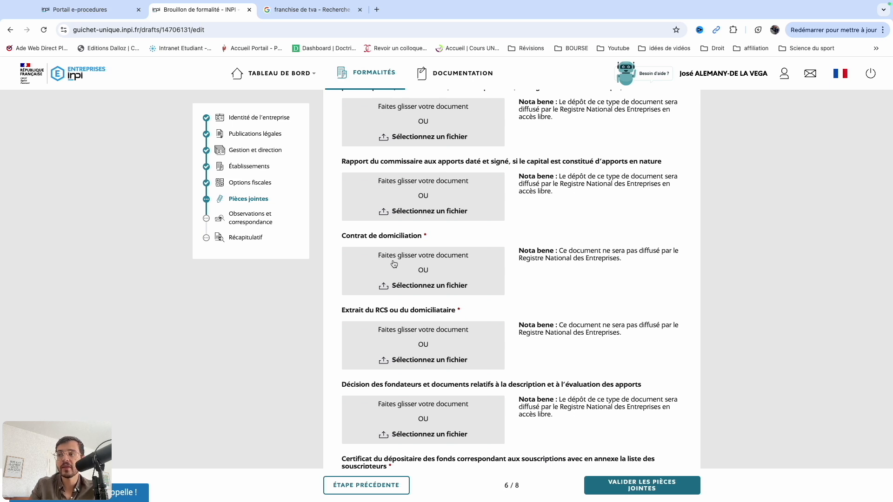
scroll(394, 264, down, 1)
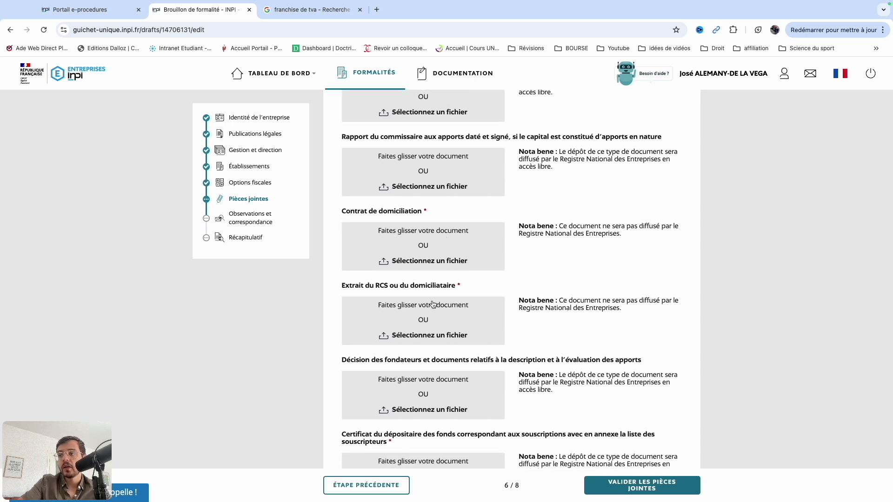
scroll(440, 314, down, 1)
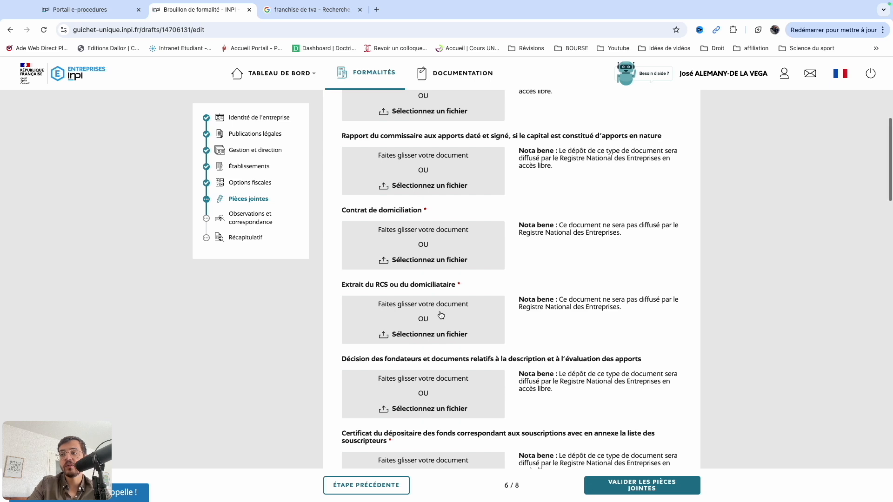
Examine the attachment requirements for the founders' decision on contributions, the funds depositary's certificate and the attestation de dépôt des fonds.
scroll(441, 316, down, 5)
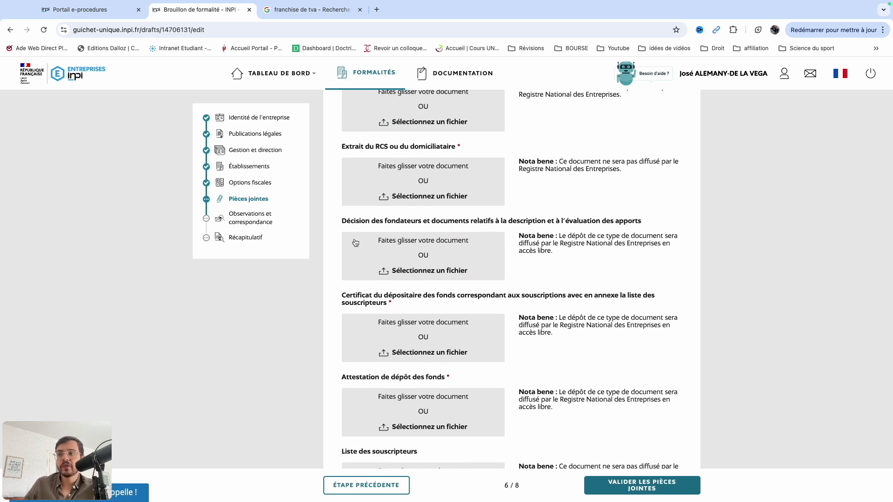
scroll(424, 225, down, 1)
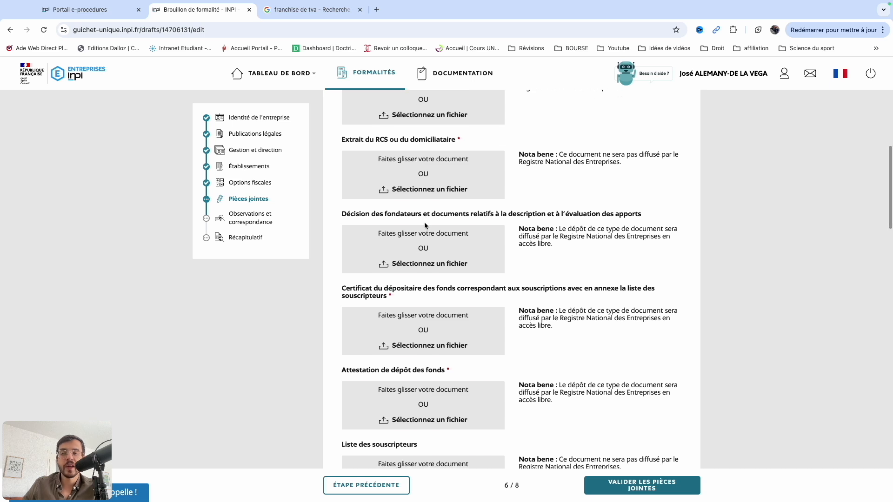
scroll(424, 224, down, 1)
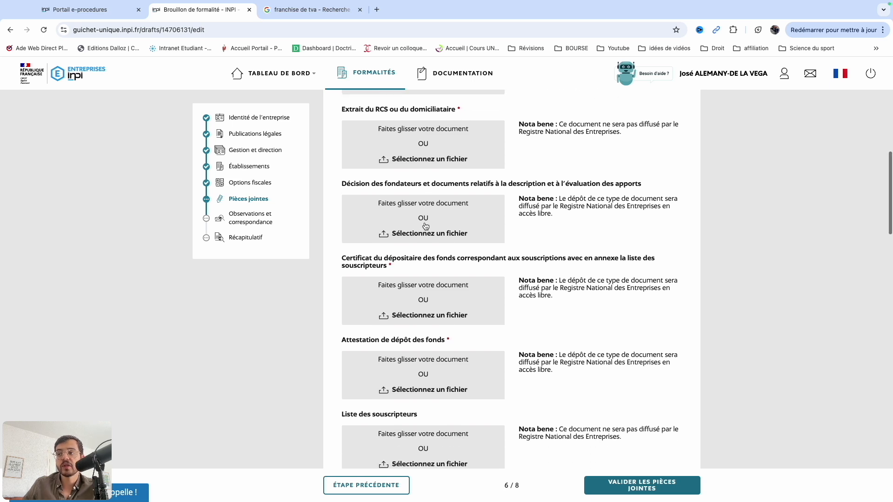
scroll(426, 225, down, 2)
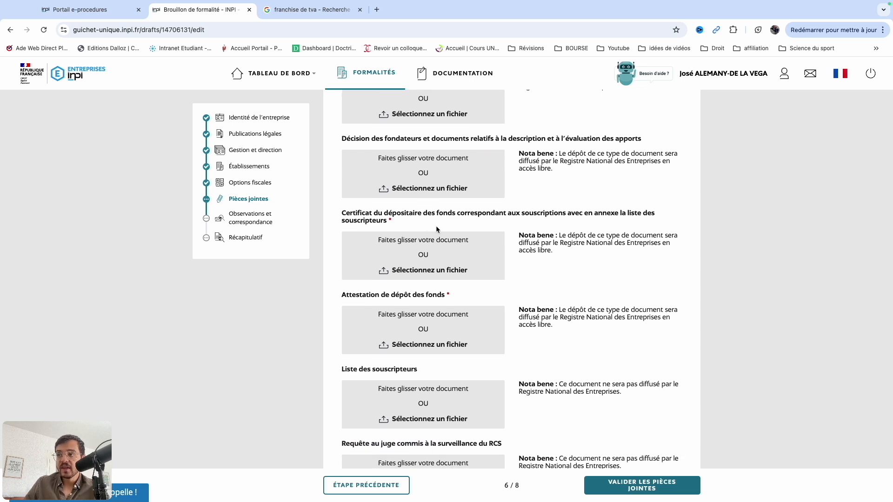
scroll(438, 227, down, 1)
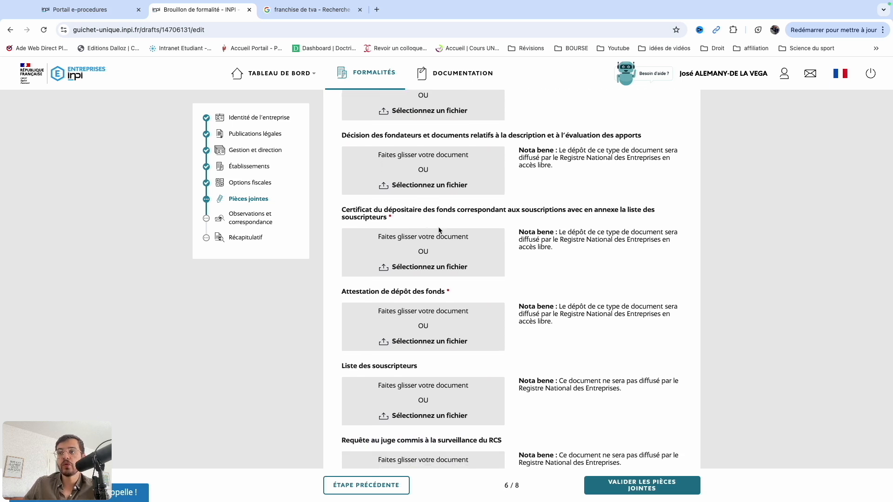
scroll(464, 224, down, 1)
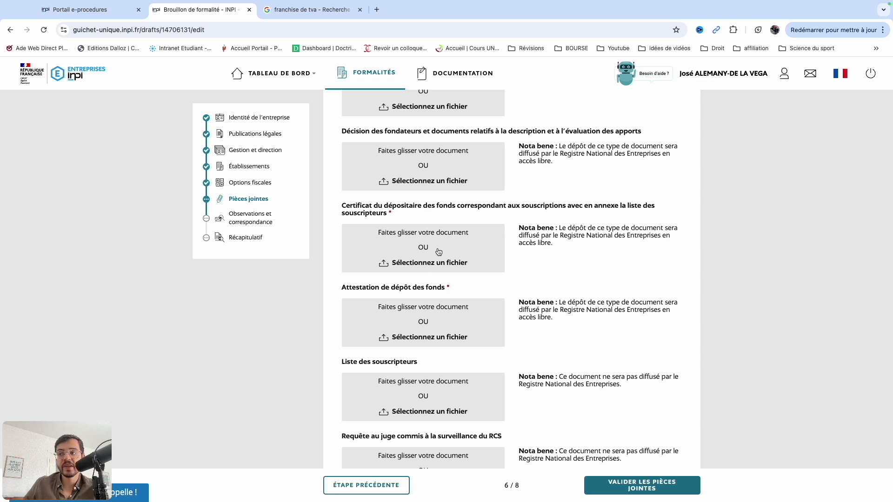
scroll(438, 247, down, 1)
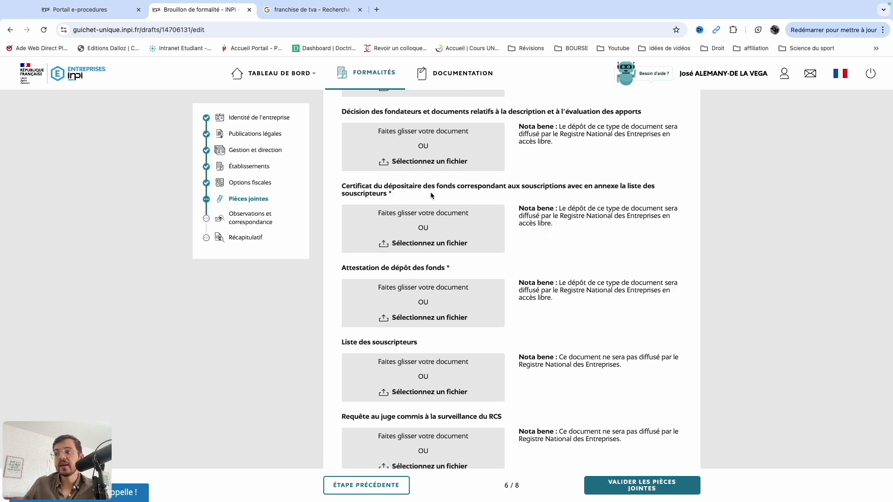
scroll(381, 279, down, 1)
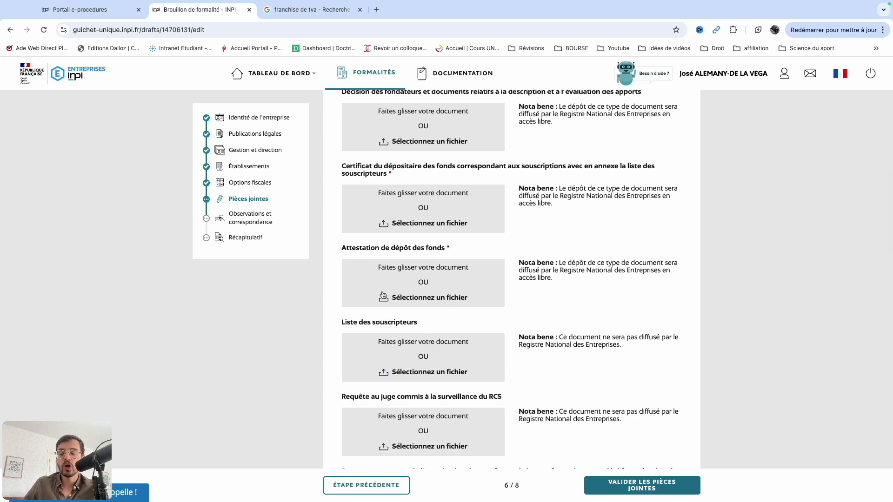
scroll(382, 295, down, 4)
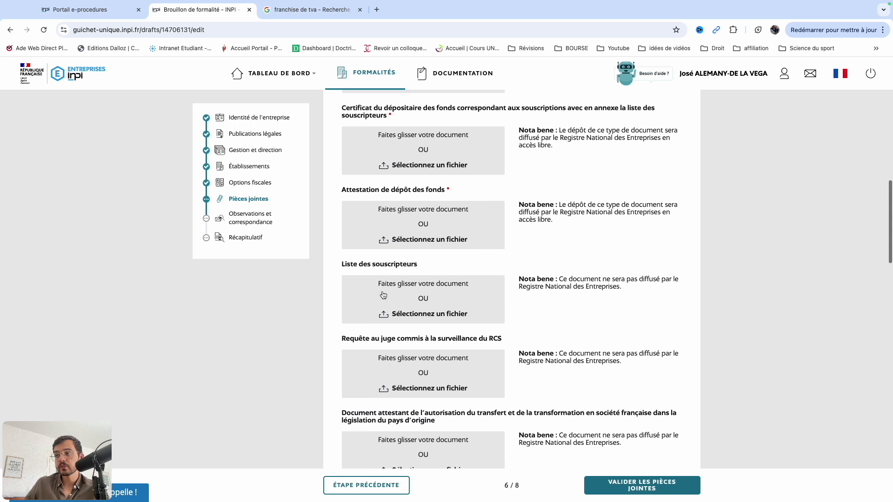
Examine the attachment entries from the liste des souscripteurs through the foreign registered-office transfer documents and the country-of-origin registration extract.
scroll(407, 281, down, 1)
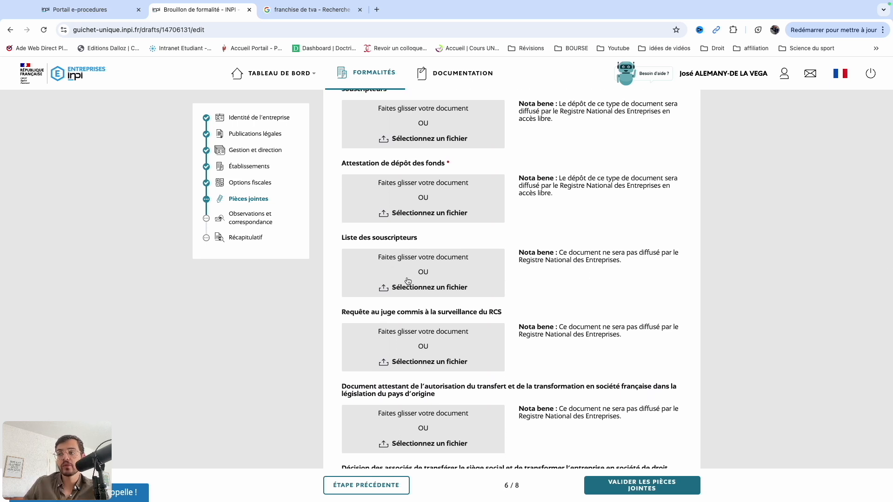
scroll(407, 281, down, 1)
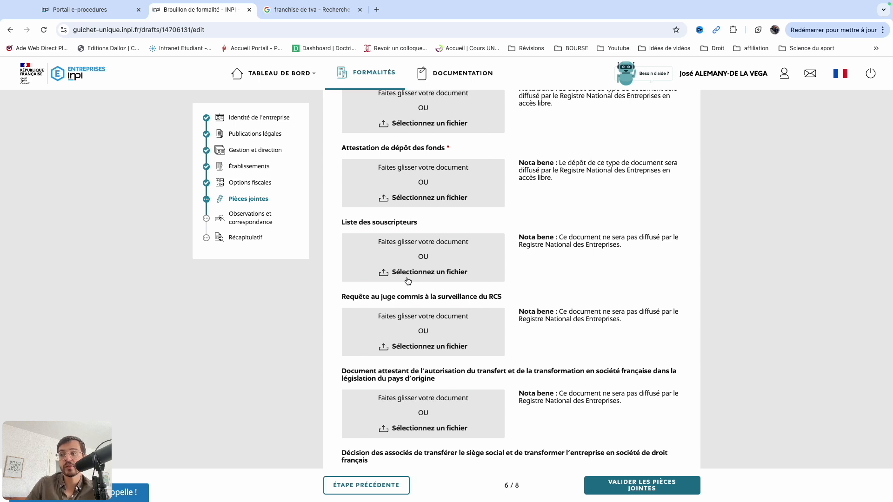
scroll(421, 259, down, 3)
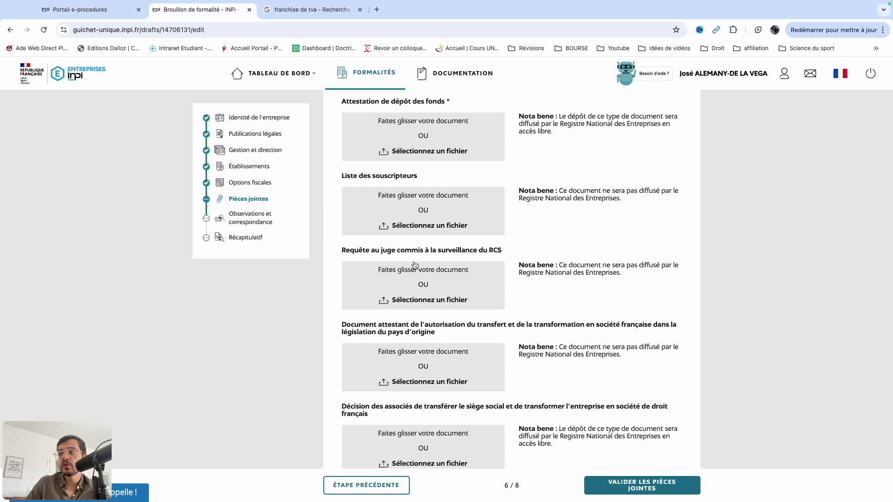
scroll(415, 265, down, 4)
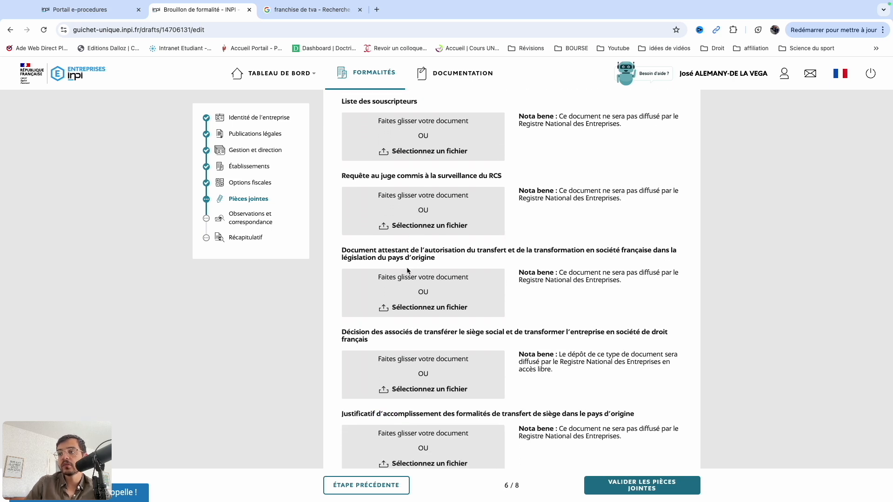
scroll(407, 270, down, 3)
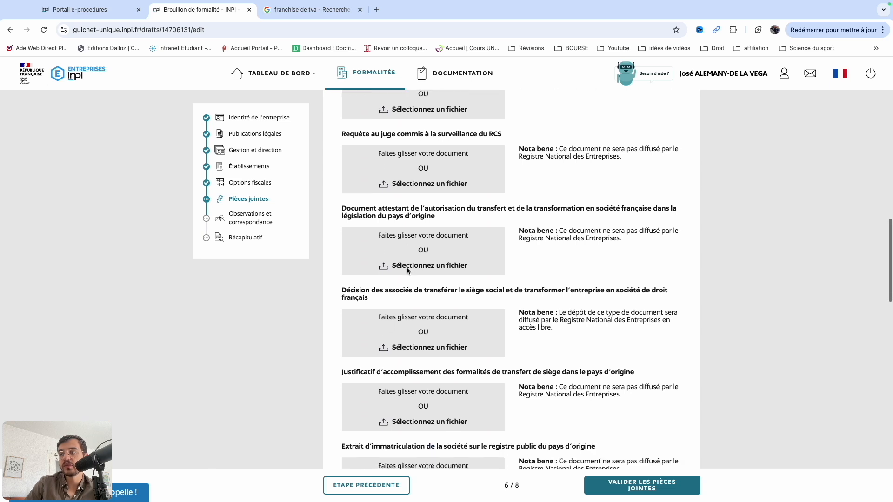
scroll(408, 271, down, 3)
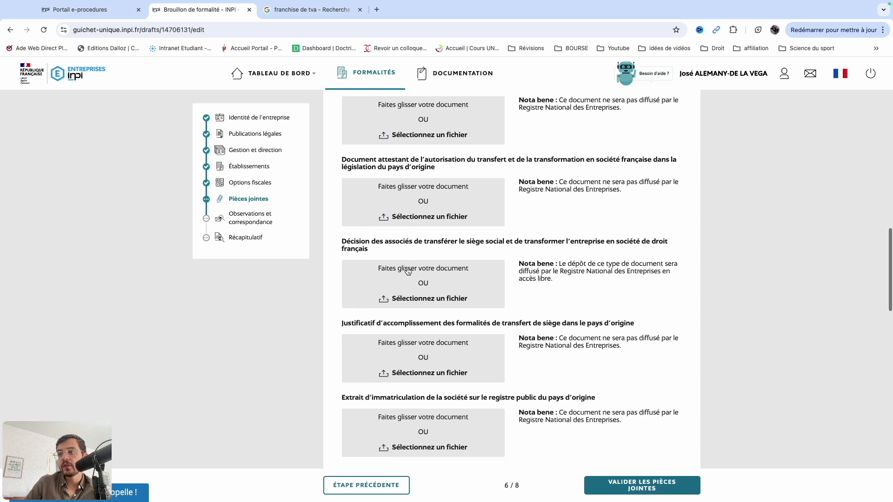
scroll(407, 271, down, 2)
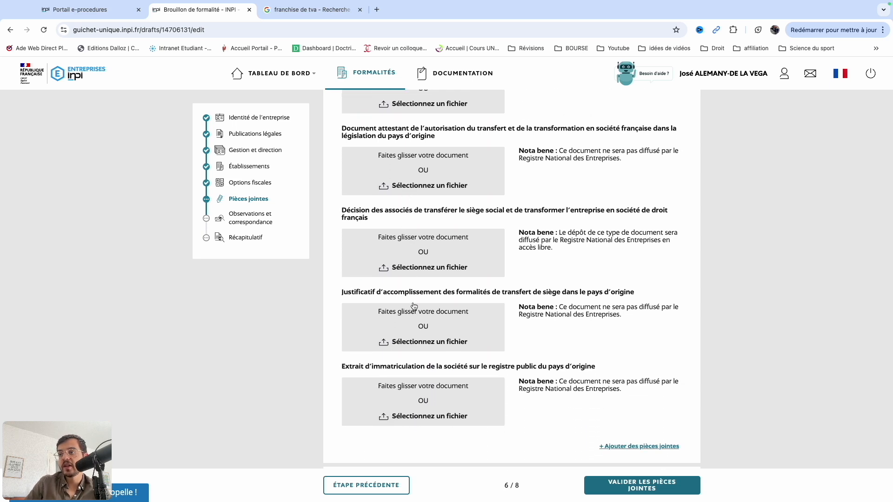
scroll(428, 307, down, 1)
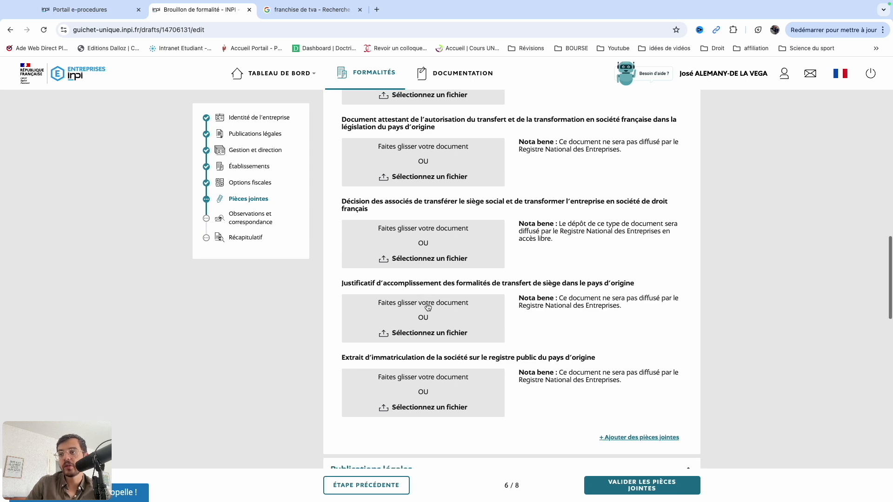
scroll(428, 307, down, 2)
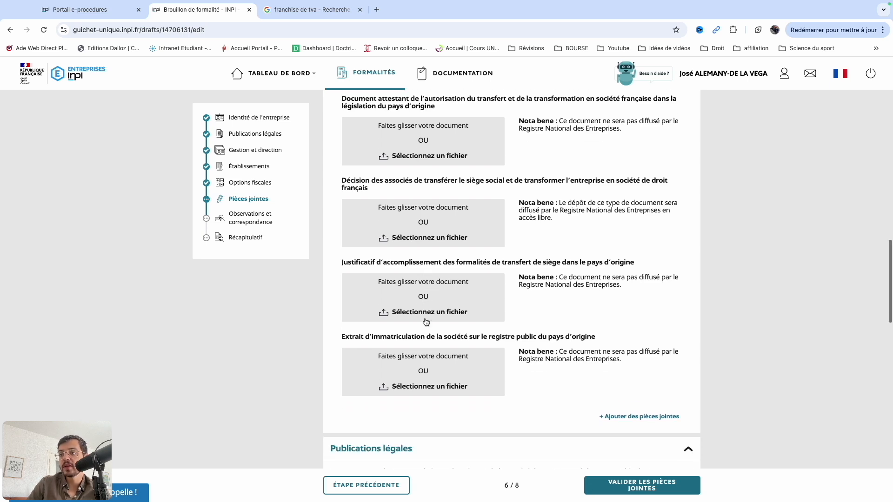
scroll(425, 321, down, 1)
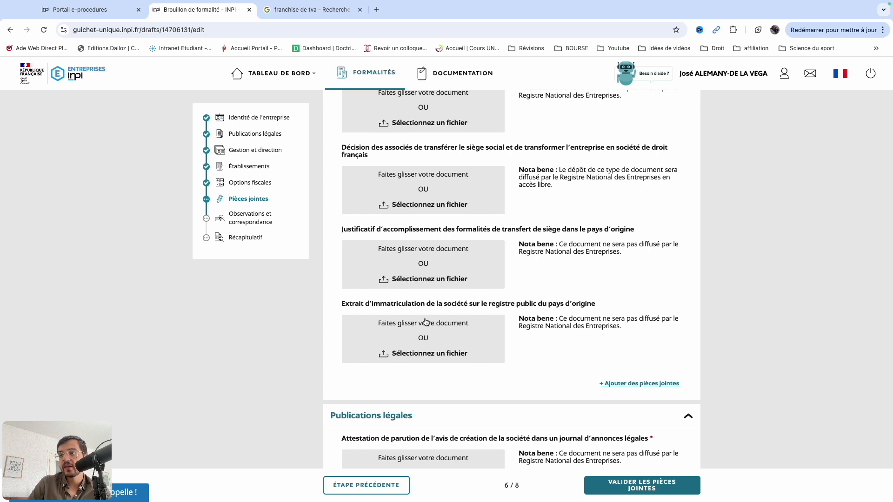
Review the Publications légales attachments: the attestation de parution and the copy of the journal d'annonces légales insertion.
scroll(425, 326, down, 5)
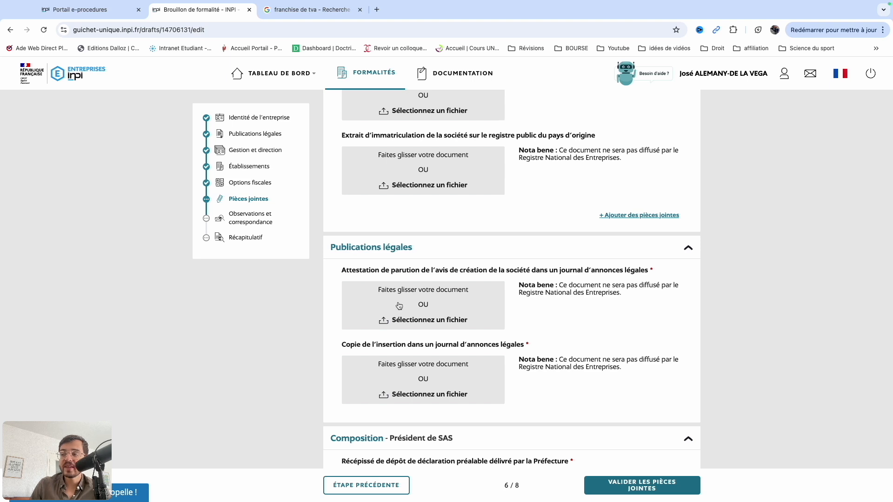
scroll(426, 304, down, 1)
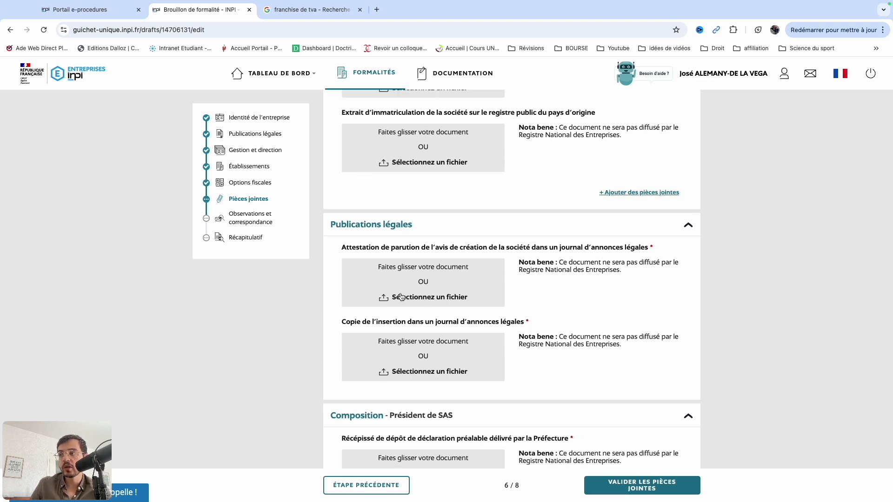
scroll(309, 393, down, 1)
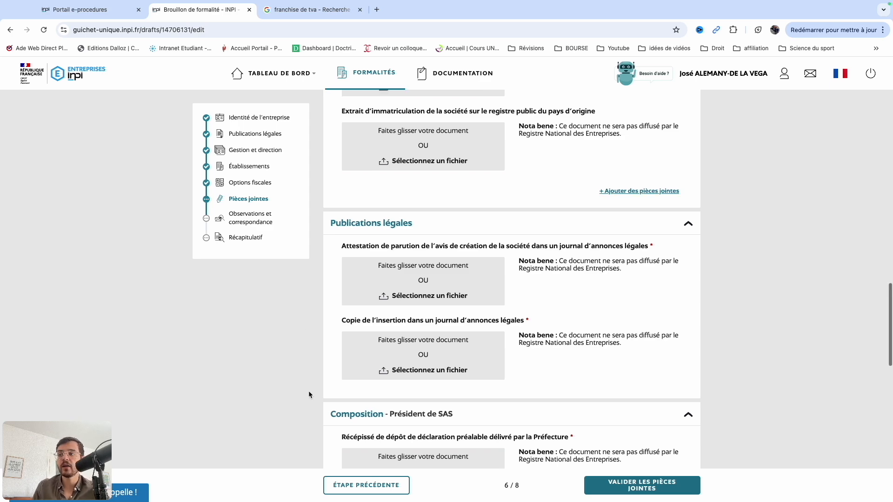
scroll(309, 394, down, 4)
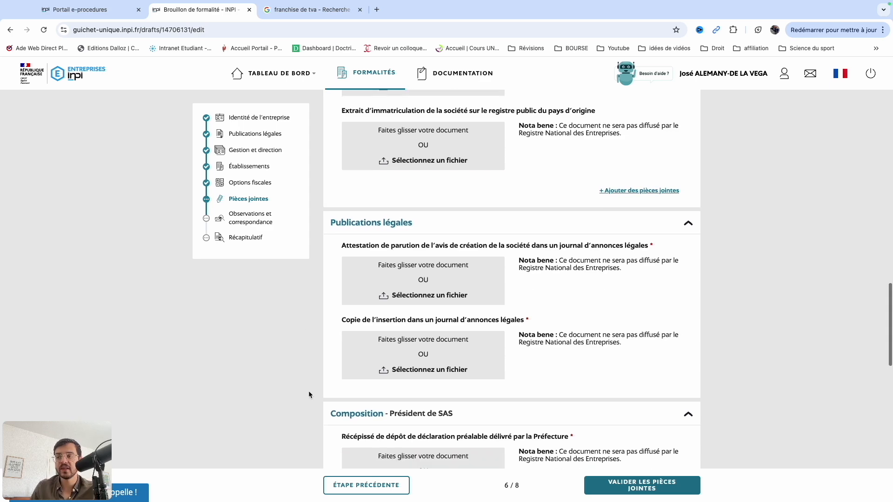
Examine the Président de SAS attachments: the Préfecture receipt, the non-condamnation attestation and declaration, and the attestation de filiation.
scroll(309, 394, down, 3)
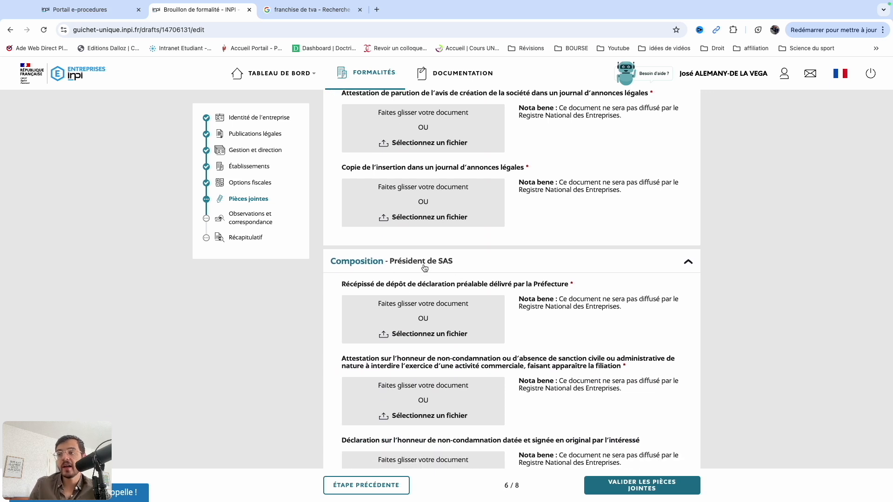
scroll(419, 287, down, 1)
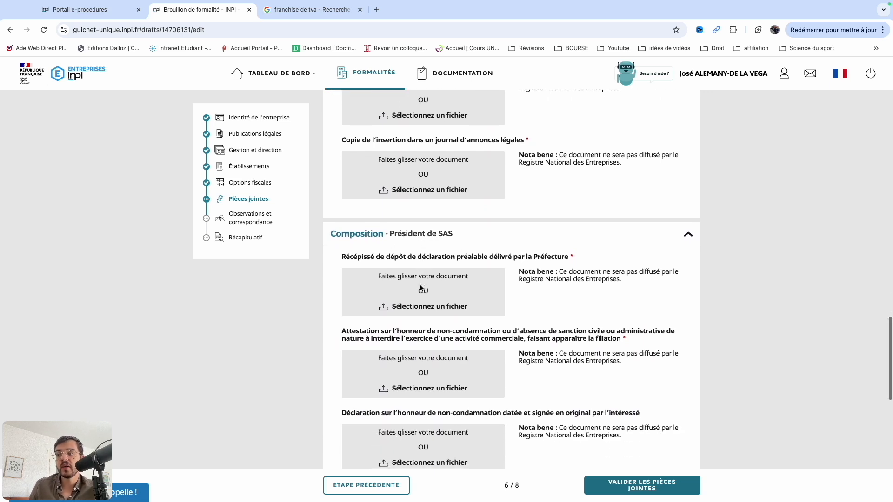
scroll(453, 276, down, 1)
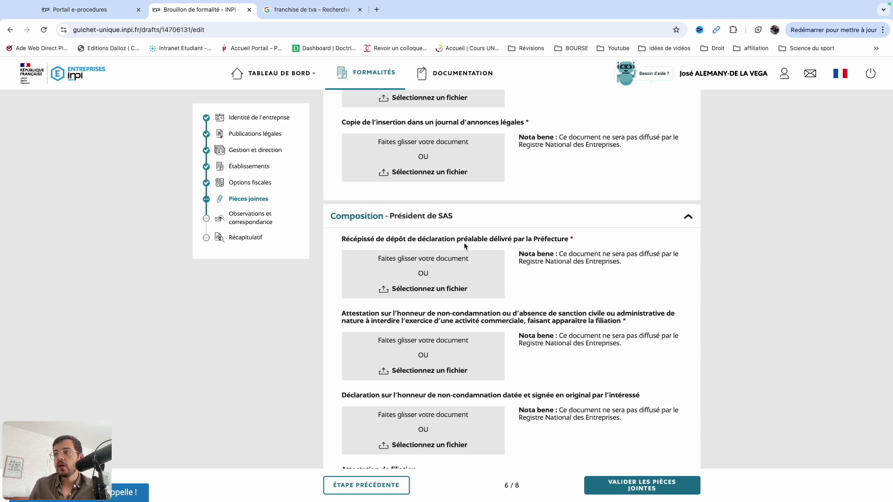
scroll(469, 239, down, 2)
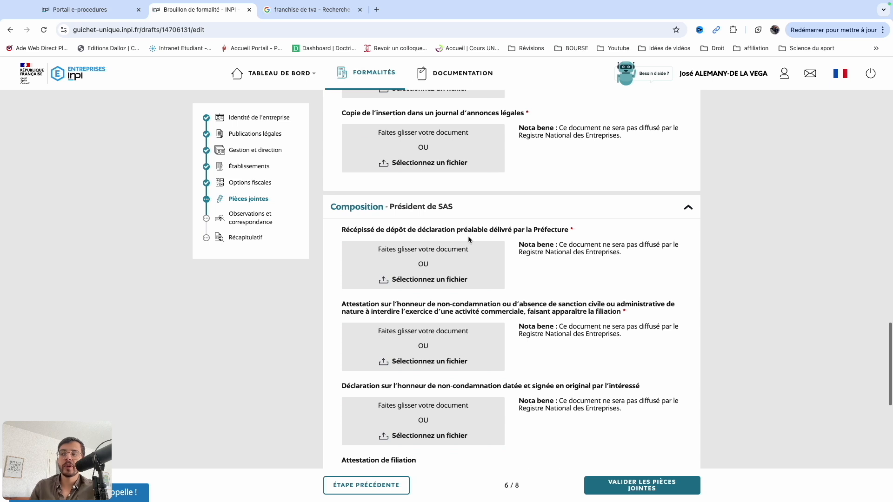
scroll(475, 283, down, 1)
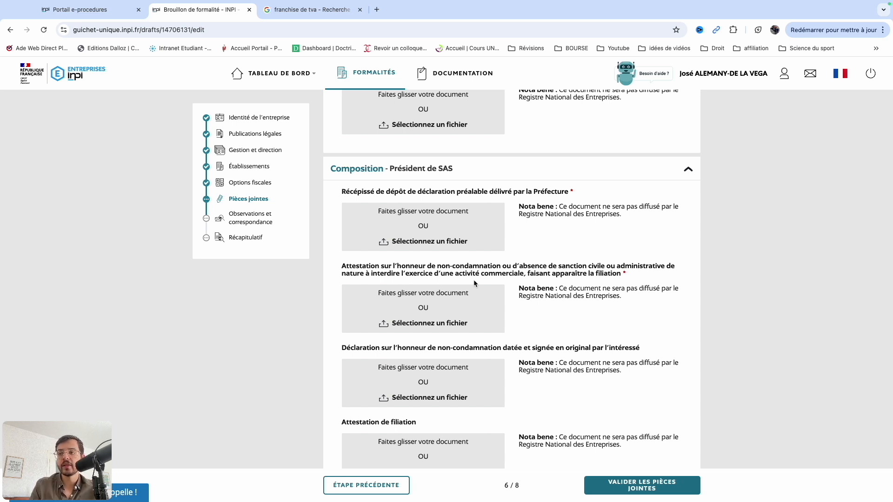
scroll(473, 280, down, 2)
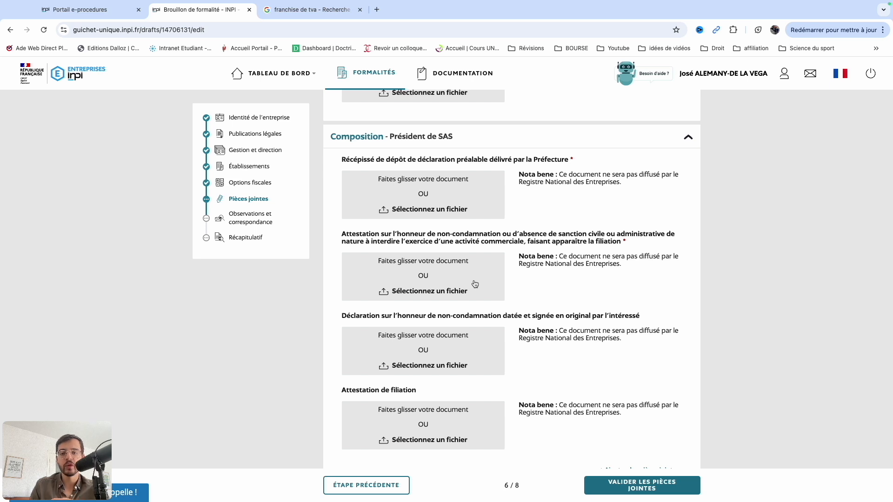
scroll(475, 283, down, 4)
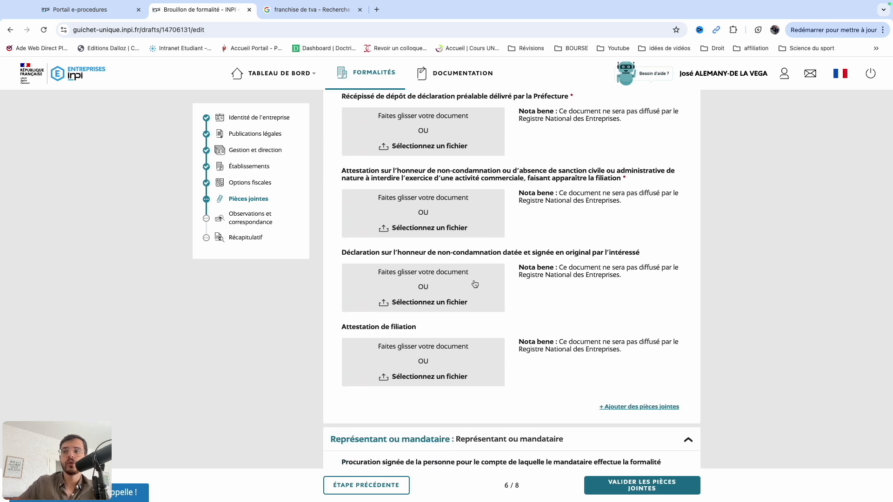
scroll(587, 256, down, 1)
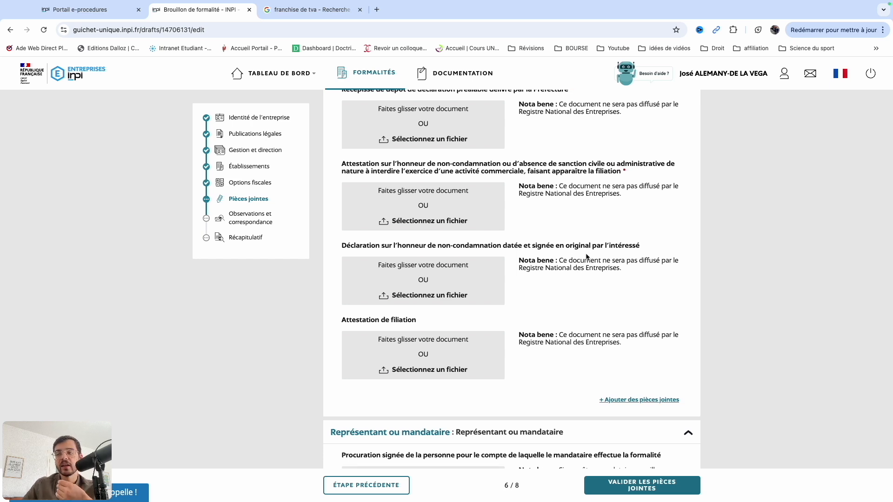
Review the mandataire's signed procuration requirement and the authorisation requested for a regulated activity.
scroll(587, 257, down, 6)
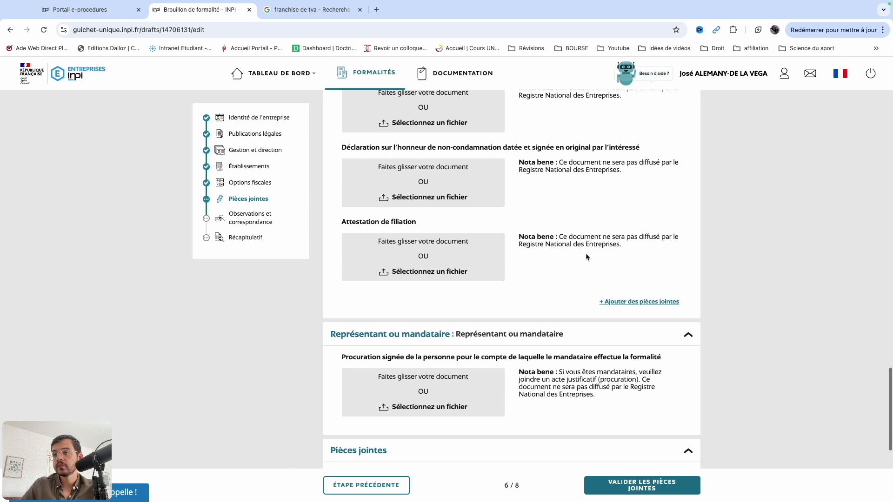
scroll(586, 256, down, 6)
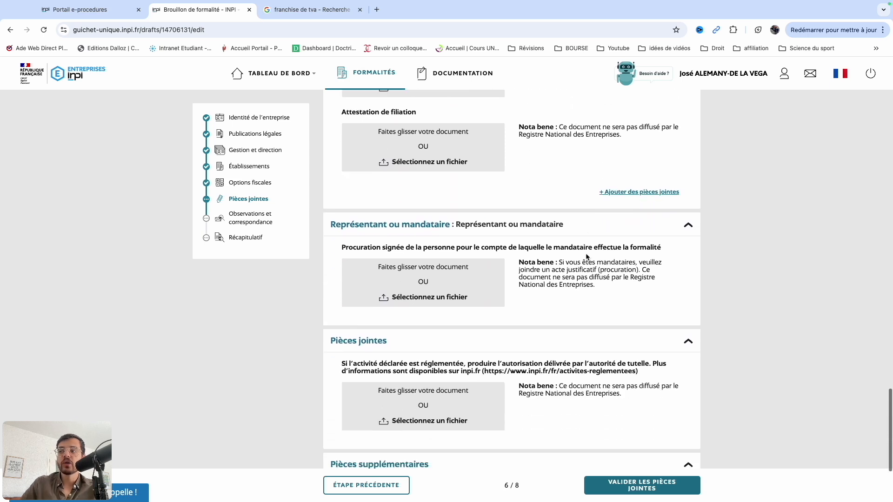
scroll(586, 256, down, 1)
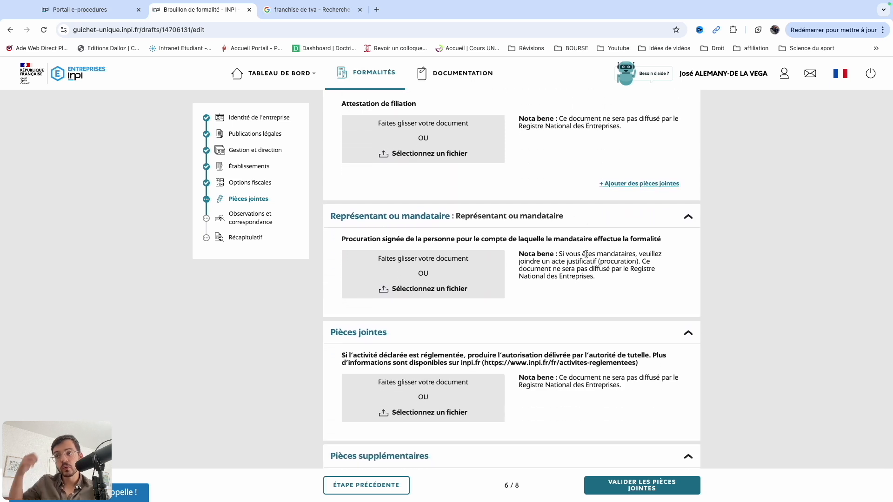
scroll(586, 253, down, 1)
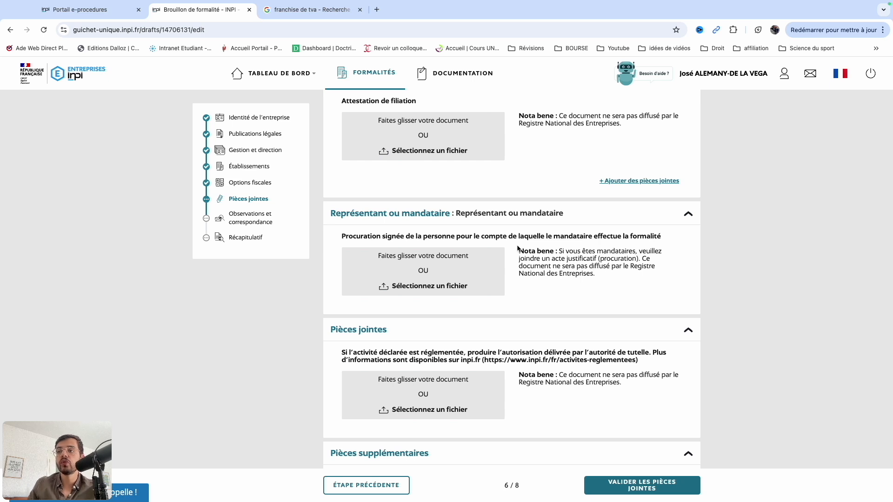
Review the Pièces jointes page once more, from the Président de SAS documents down to the Pièces supplémentaires section.
scroll(517, 248, down, 2)
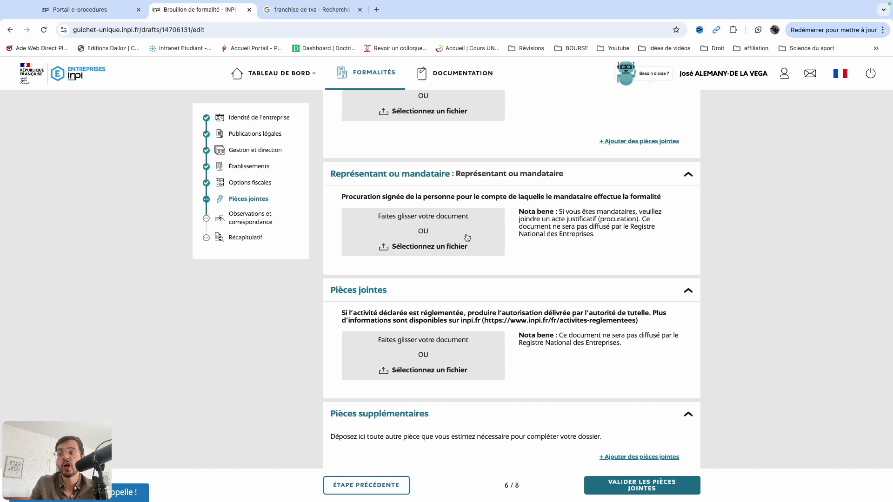
scroll(467, 238, up, 8)
scroll(467, 237, down, 5)
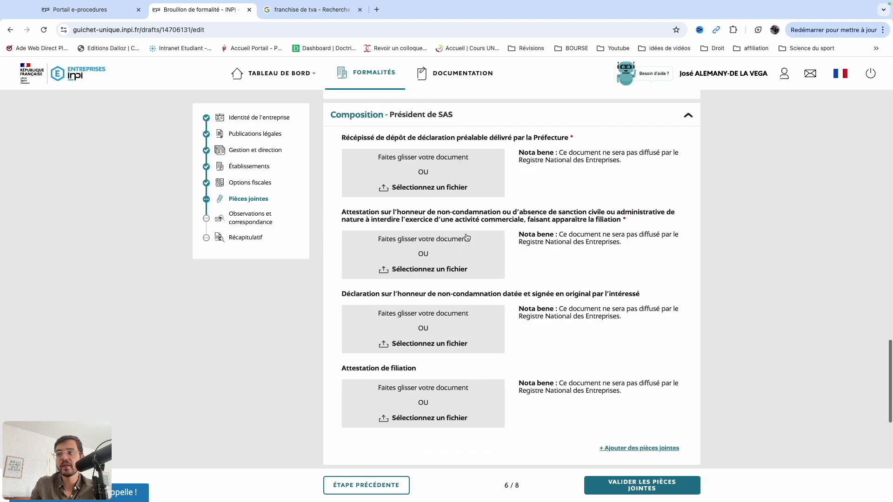
scroll(466, 237, down, 3)
scroll(467, 237, down, 1)
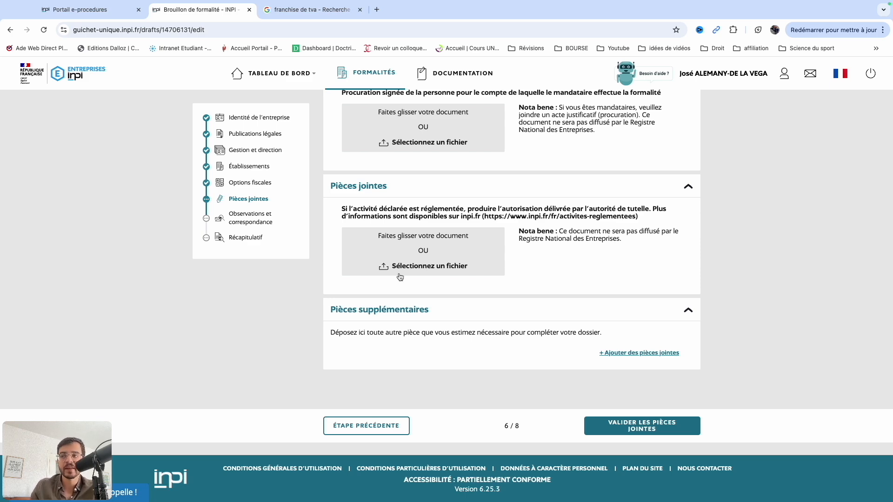
Open the Observations et correspondance stage and examine the observations field, the data-prospection consent and the correspondence recipient fields.
click(253, 223)
scroll(405, 295, down, 5)
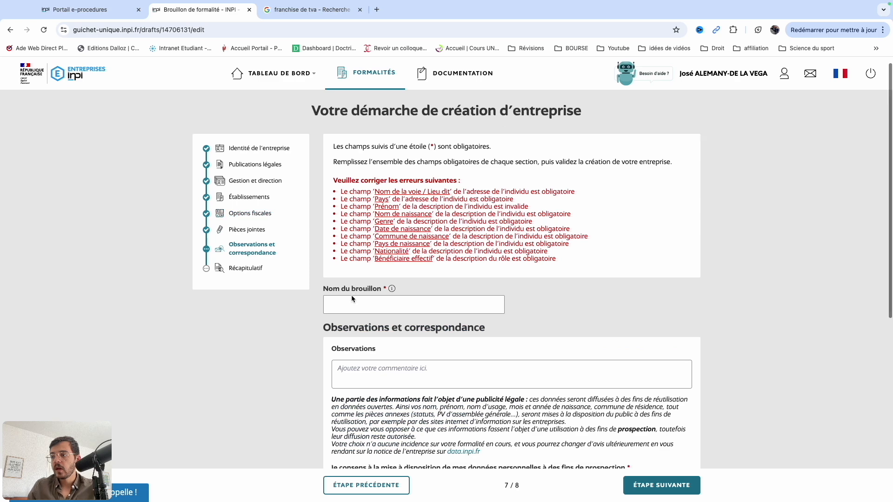
scroll(351, 297, up, 1)
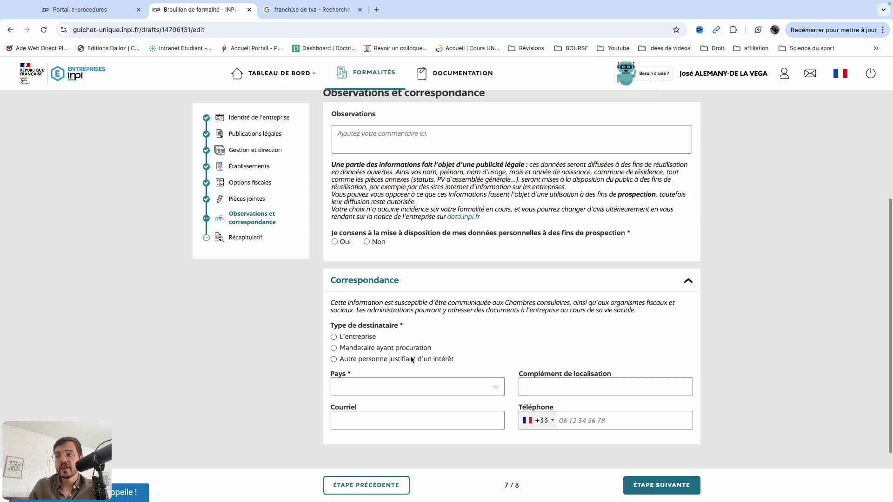
scroll(403, 360, down, 1)
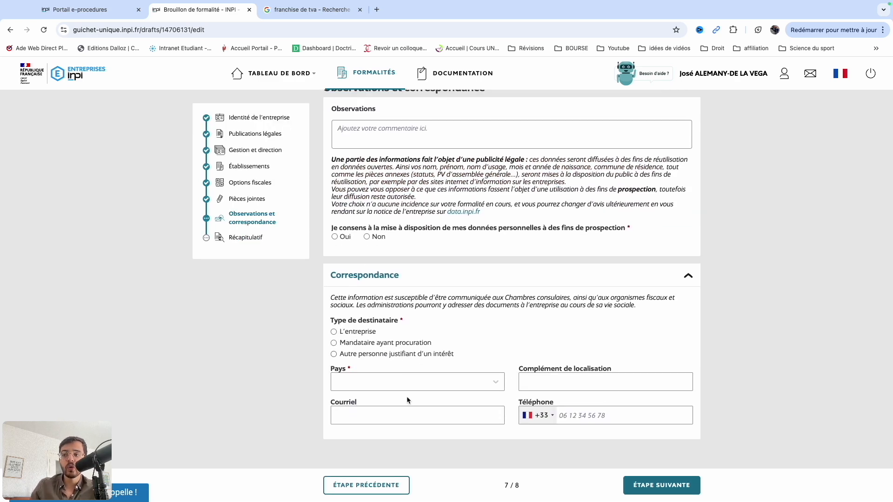
scroll(407, 400, down, 1)
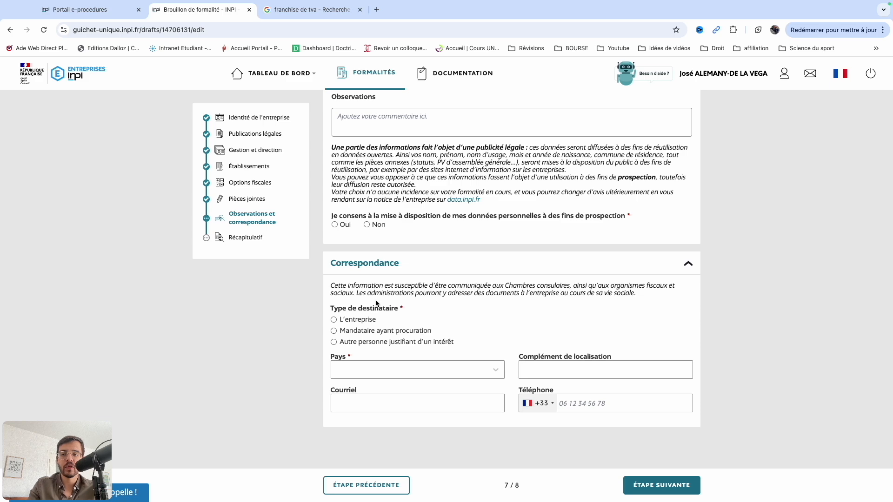
scroll(377, 303, down, 3)
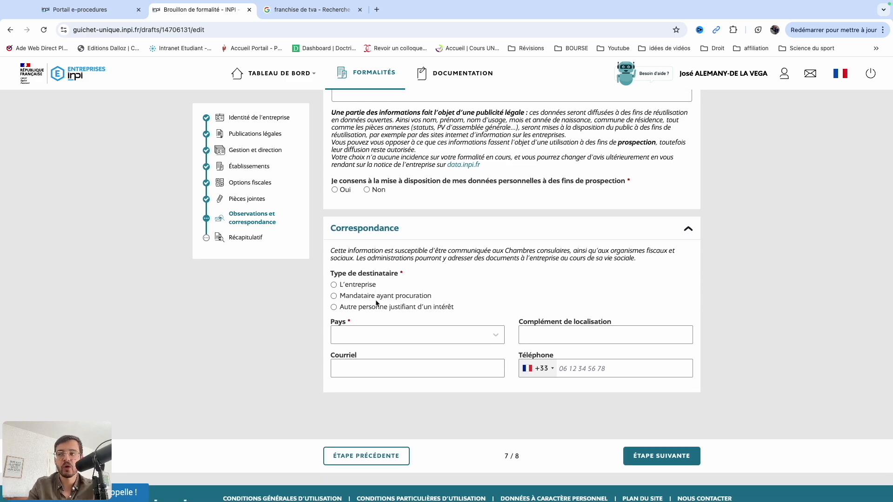
scroll(376, 300, down, 1)
Open the Récapitulatif stage, look over its summary sections and validate the dossier.
click(246, 237)
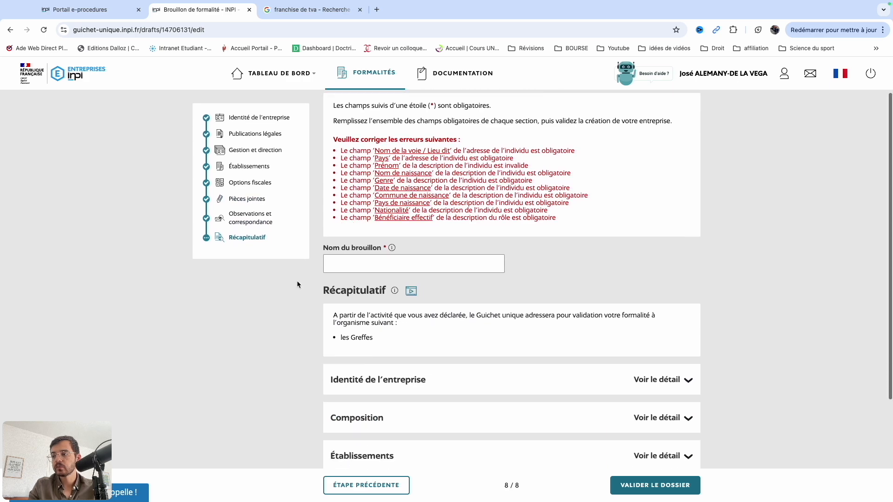
scroll(296, 285, down, 3)
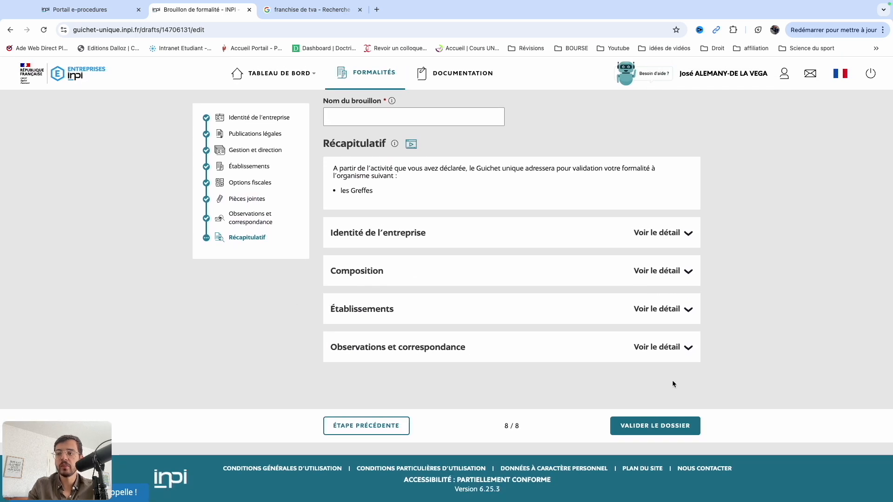
click(672, 424)
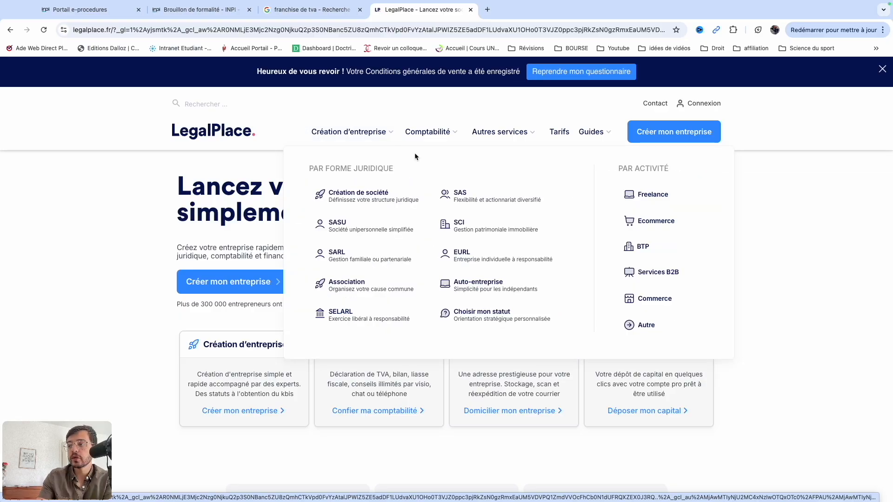
Start a SASU creation on LegalPlace with Achat et revente as the activity field and Dès que possible as the timeframe.
click(370, 235)
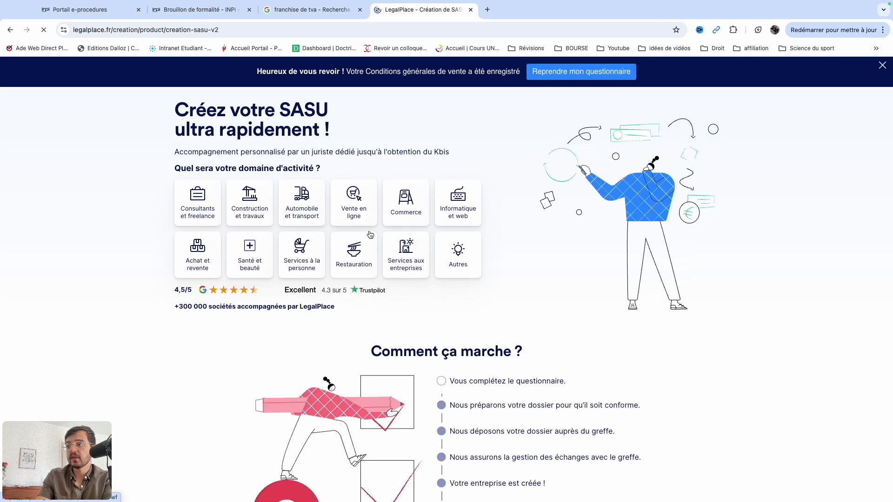
click(195, 241)
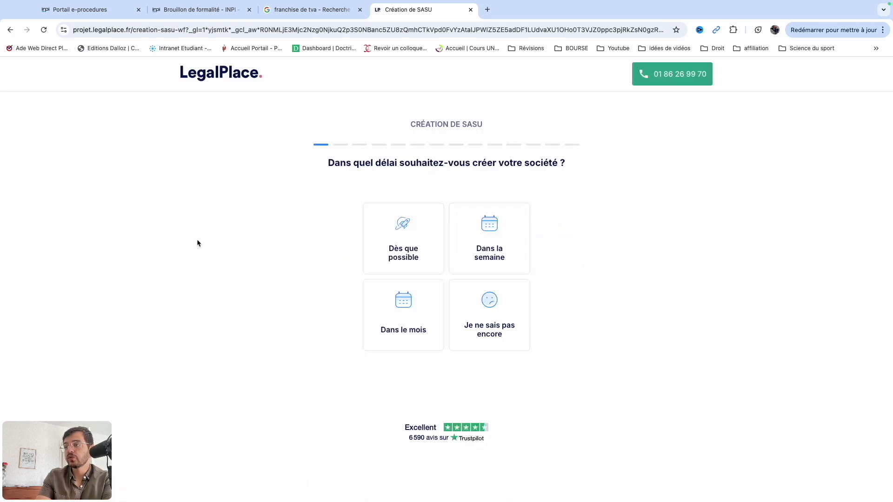
click(423, 238)
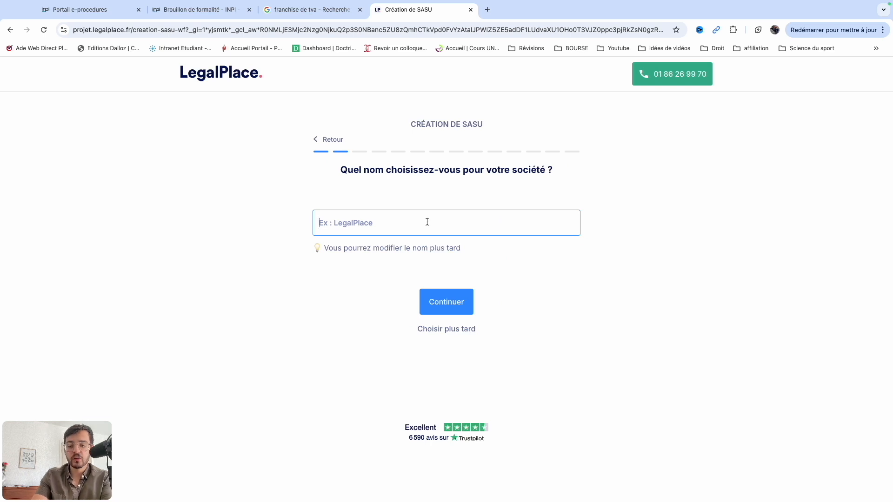
Enter eiofizeb as the company name and choose Informatique & web as its activity domain.
text(eiofizeb)
click(461, 302)
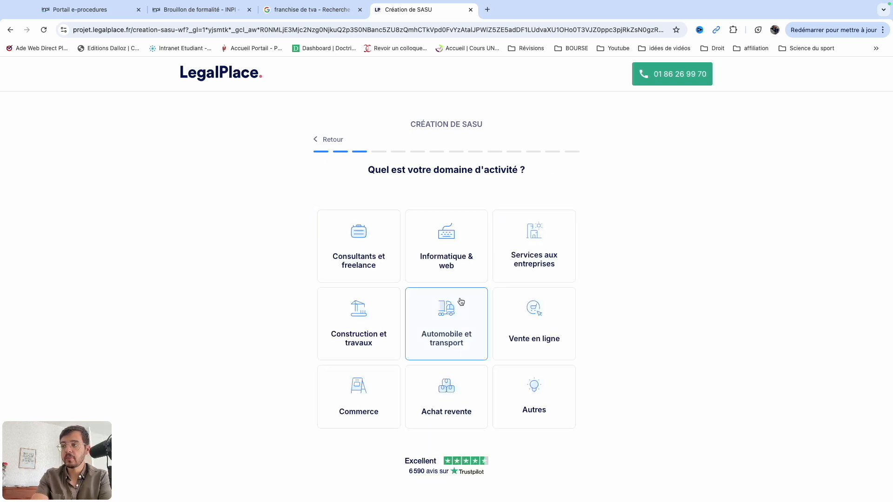
click(442, 273)
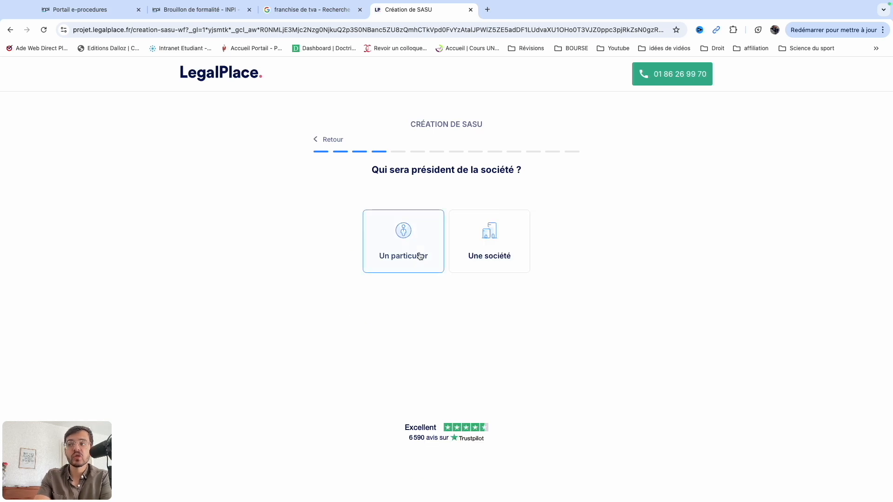
Make the president a particulier, with a single founding associate, and answer Oui to the president being the founding associate.
click(420, 256)
click(473, 205)
click(437, 249)
click(407, 271)
click(445, 302)
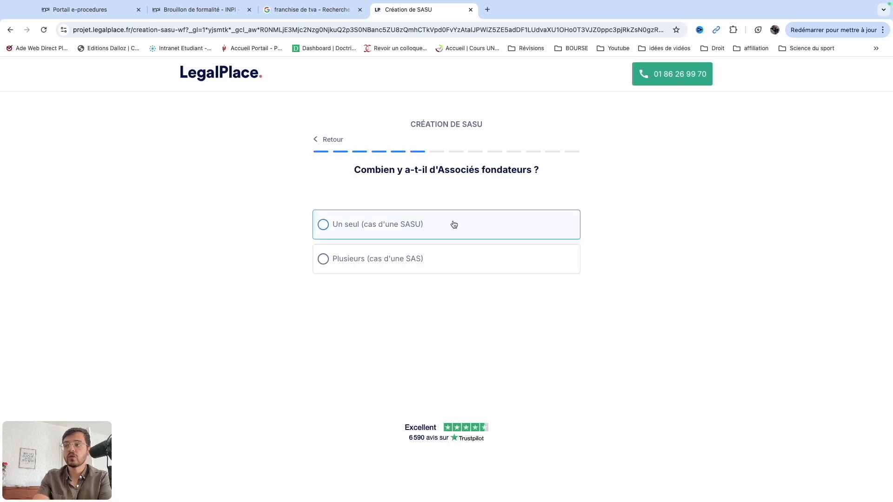
click(454, 225)
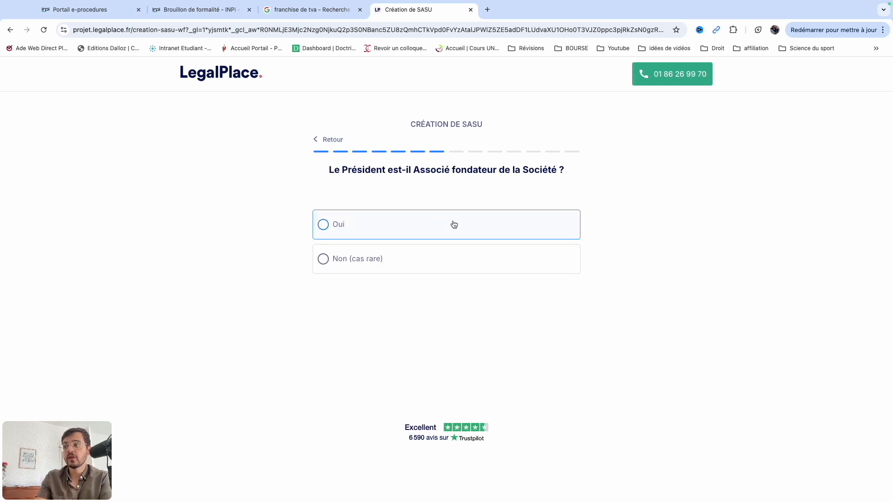
click(453, 224)
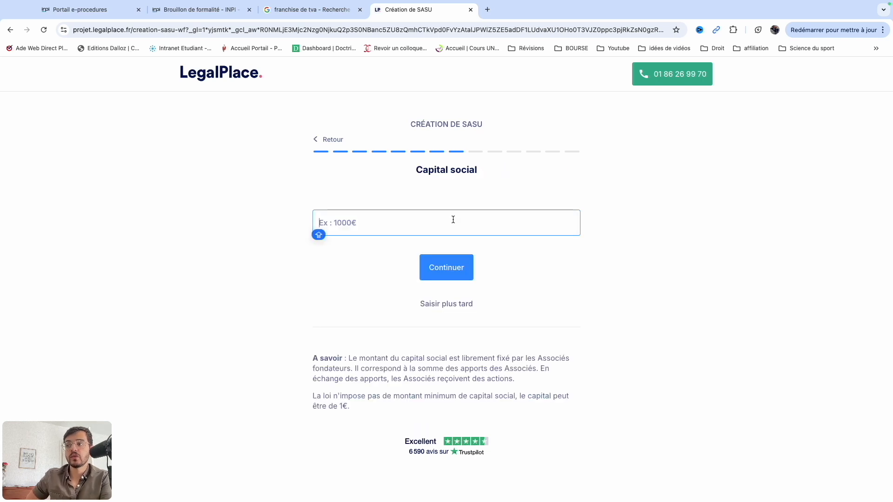
Set the share capital to 100 and choose Domiciliation avec LegalPlace for the registered office.
text(100)
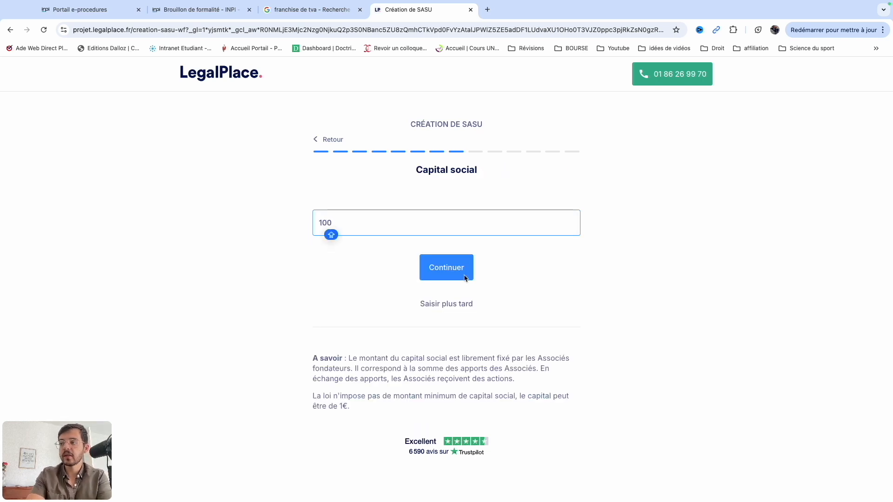
click(459, 275)
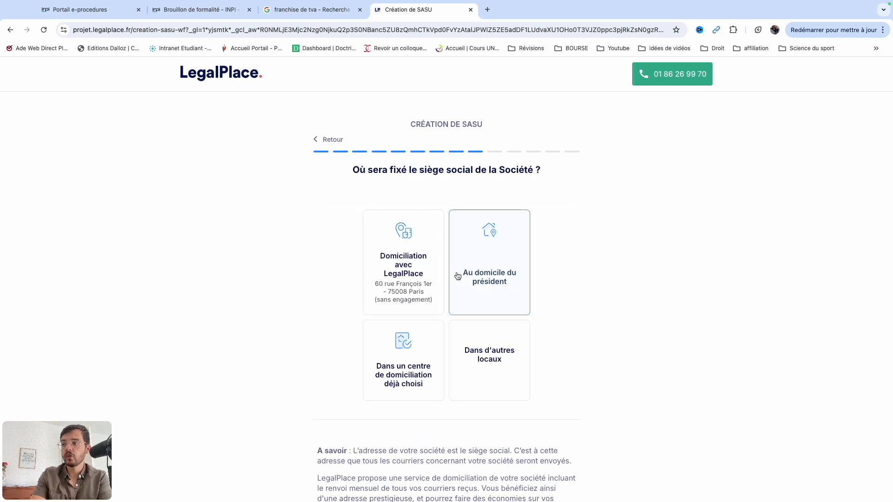
click(405, 271)
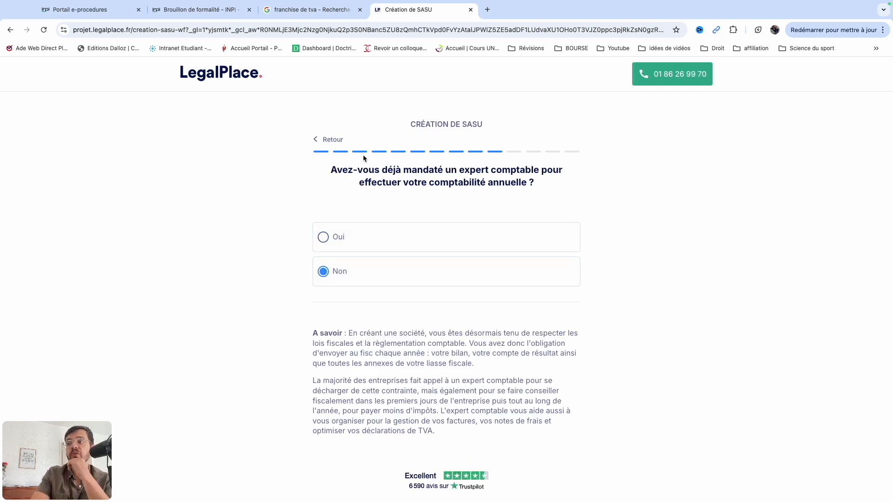
Answer Non to having already mandated an expert comptable, and look over the email address stage that follows.
click(383, 276)
click(384, 255)
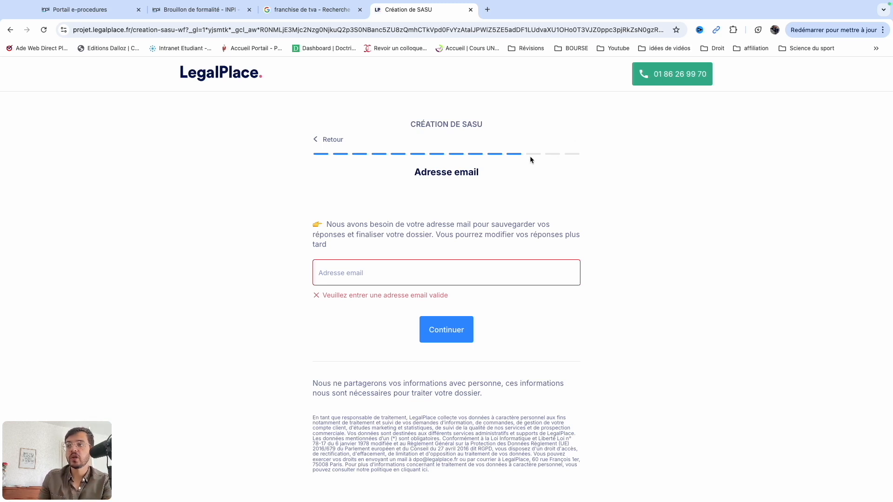
scroll(530, 159, down, 2)
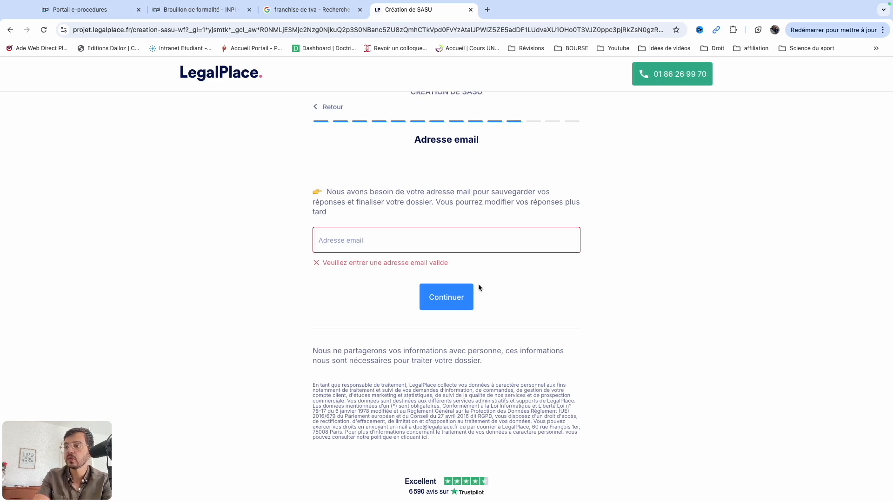
scroll(478, 286, up, 2)
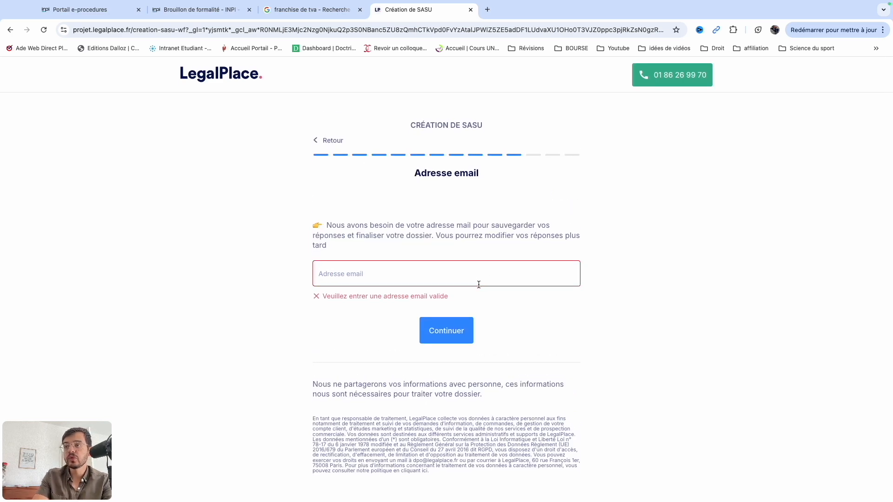